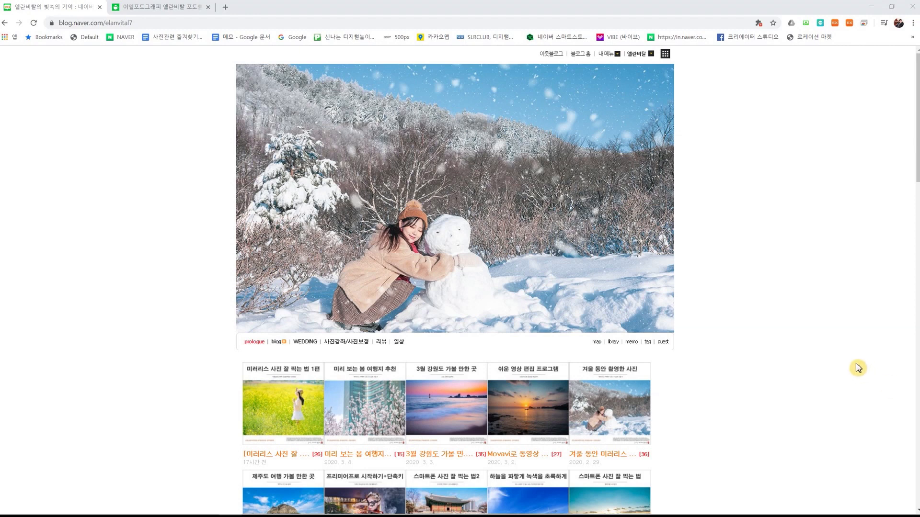
Switch to the photo class café site and look through its notices and course listings
click(160, 7)
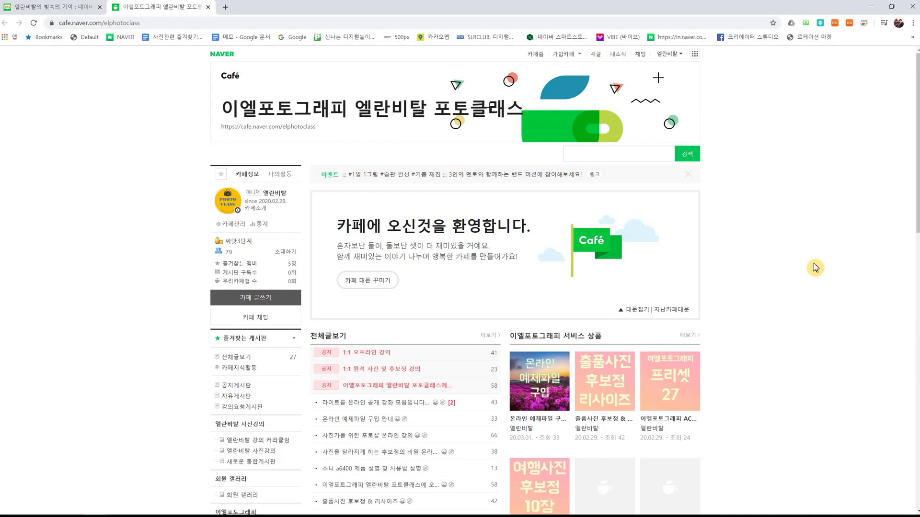
scroll(815, 267, down, 6)
scroll(815, 267, down, 3)
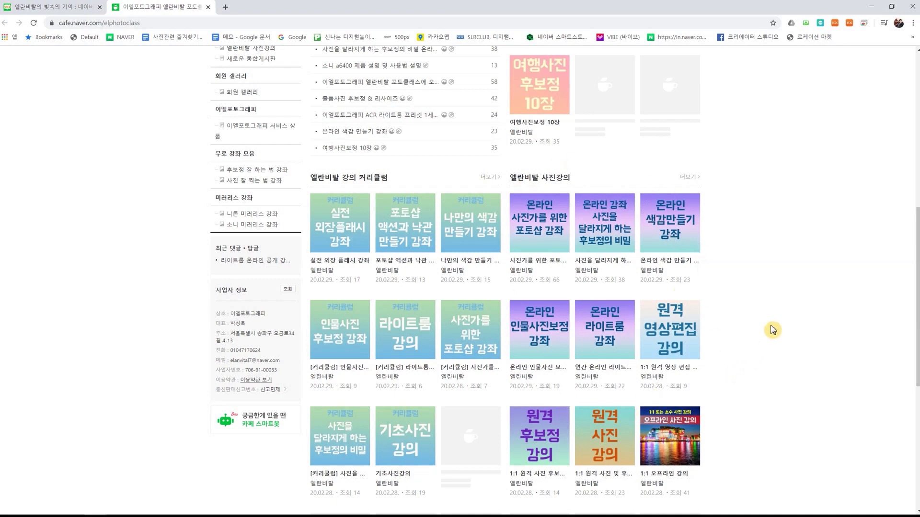
scroll(772, 330, up, 9)
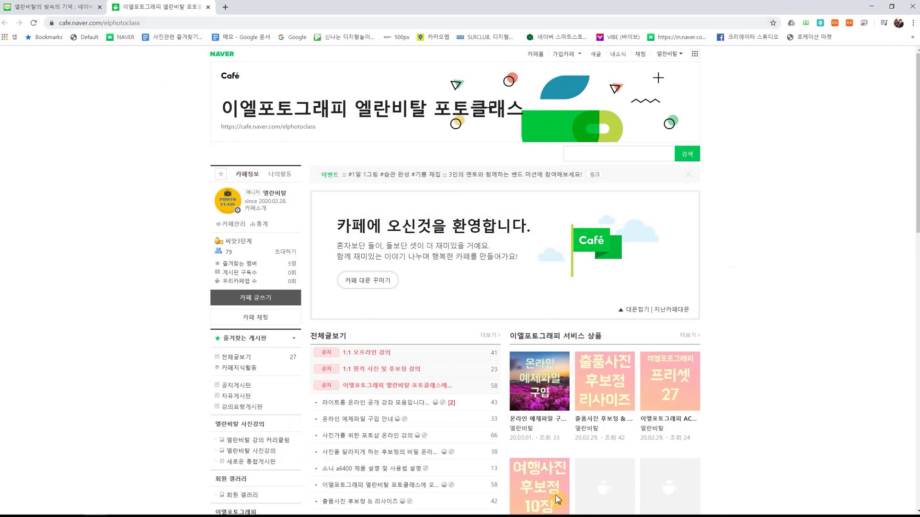
Switch to Creative Cloud Desktop
mouse_move(502, 516)
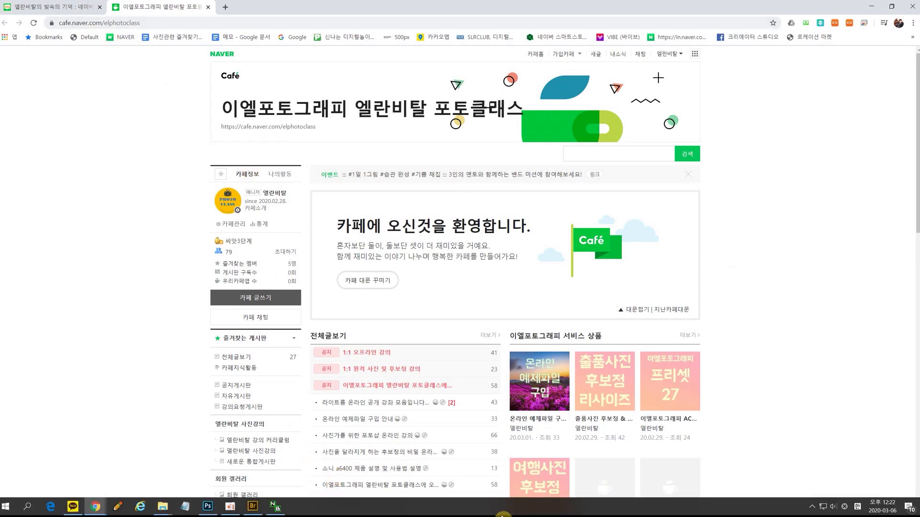
click(253, 507)
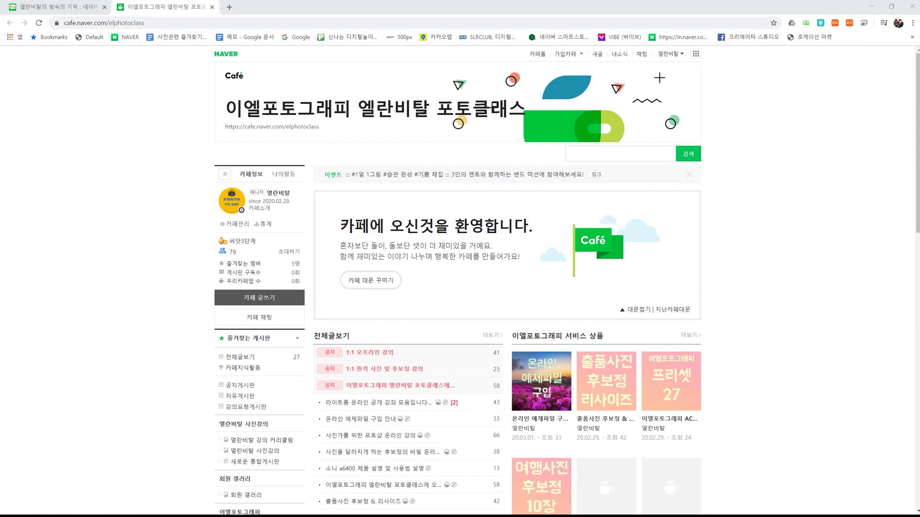
mouse_move(815, 513)
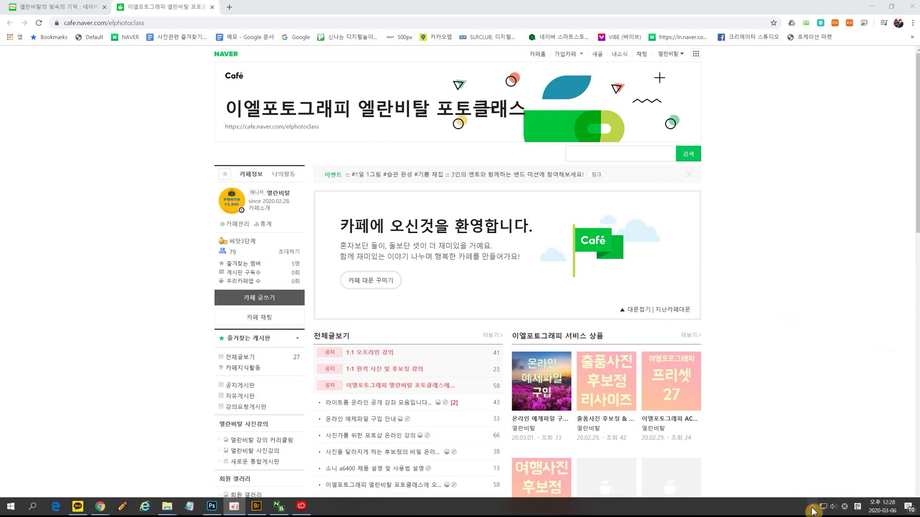
click(812, 506)
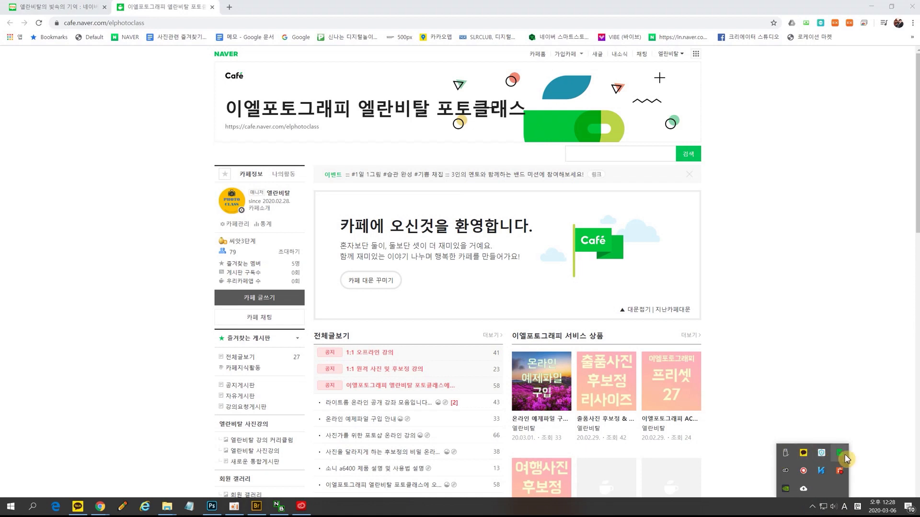
click(800, 487)
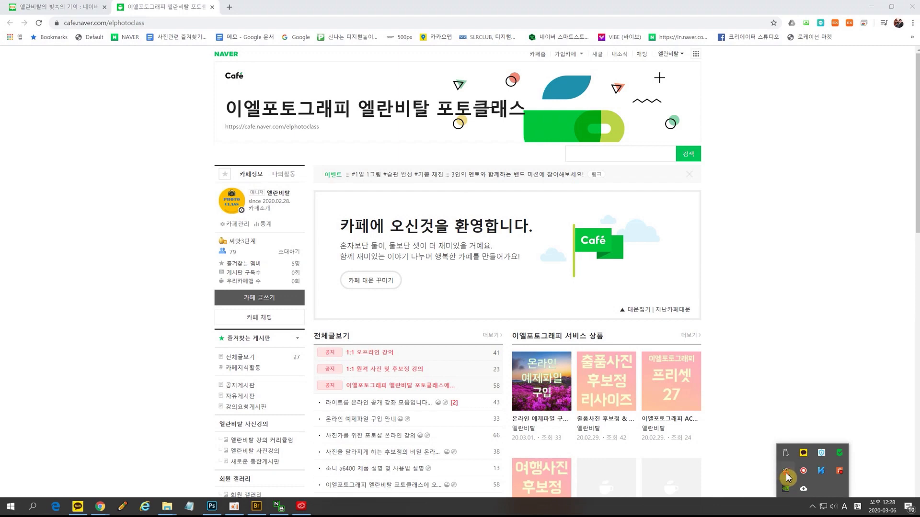
click(786, 472)
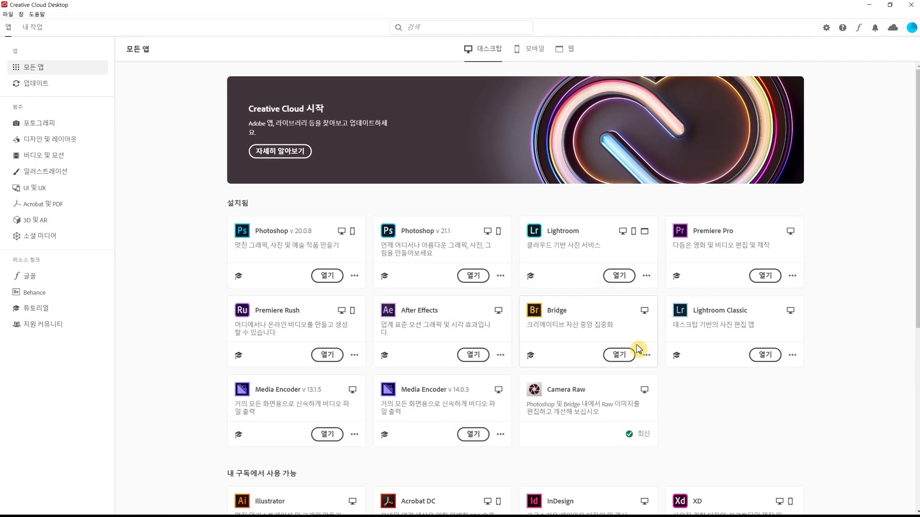
Look through the installed and available desktop apps and launch Bridge
scroll(703, 366, down, 6)
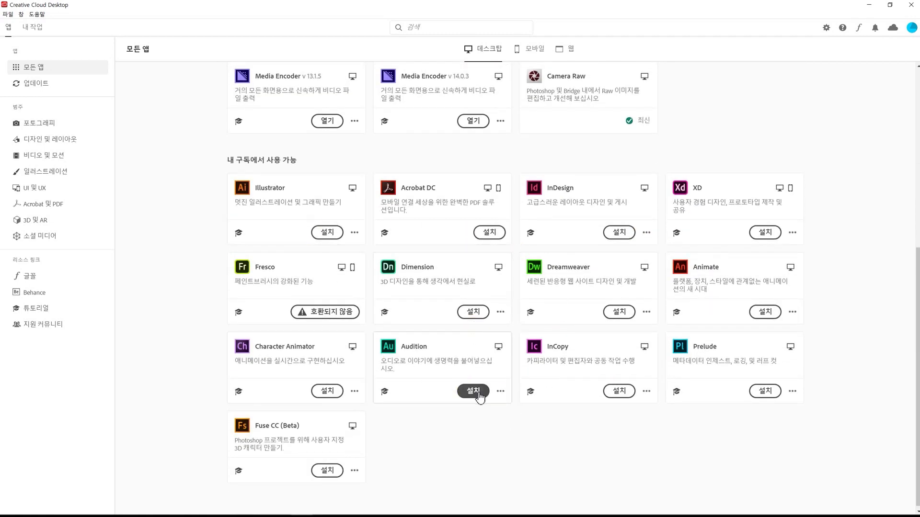
scroll(545, 354, up, 1)
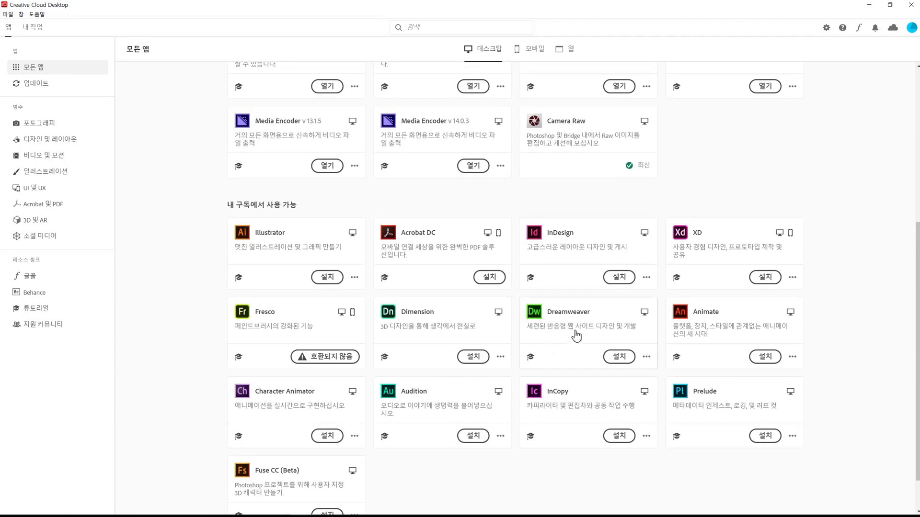
scroll(575, 335, up, 4)
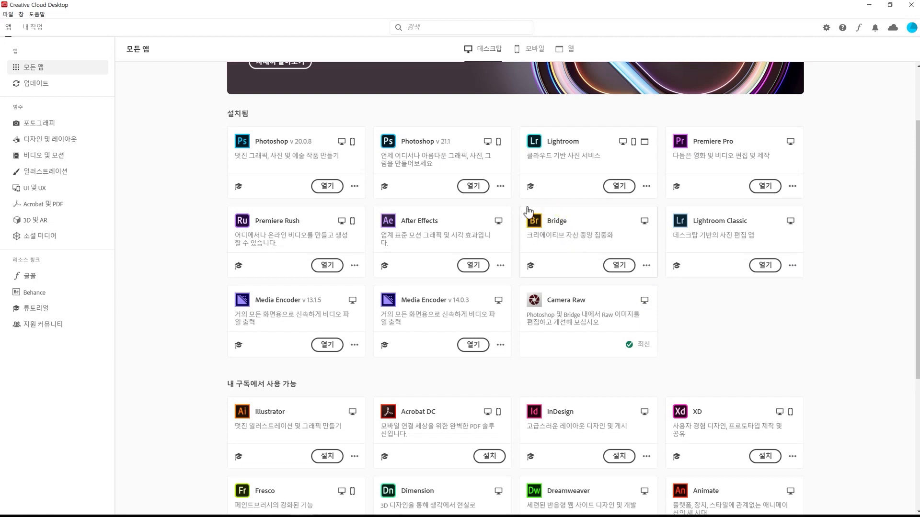
click(621, 270)
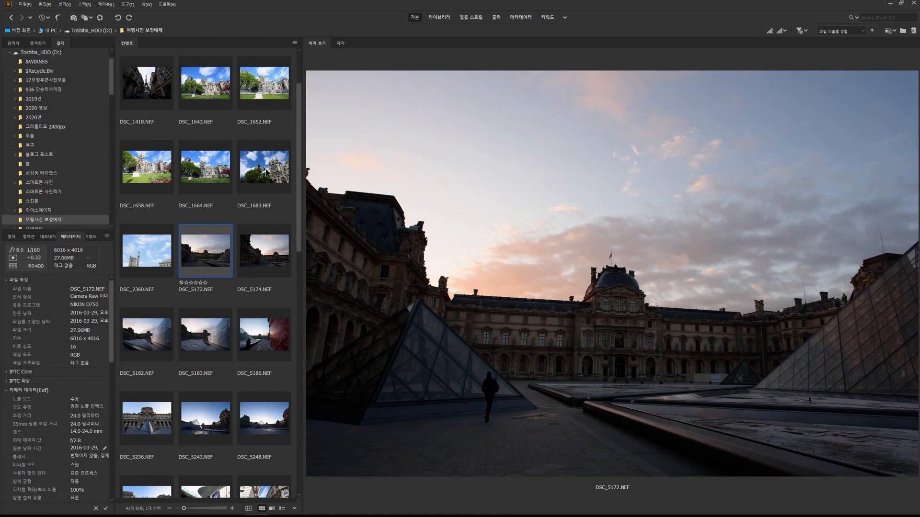
Compare the 기본 workspace with 작업 영역 1, and browse the travel photos in the preview up to DSC_5248.NEF
click(443, 17)
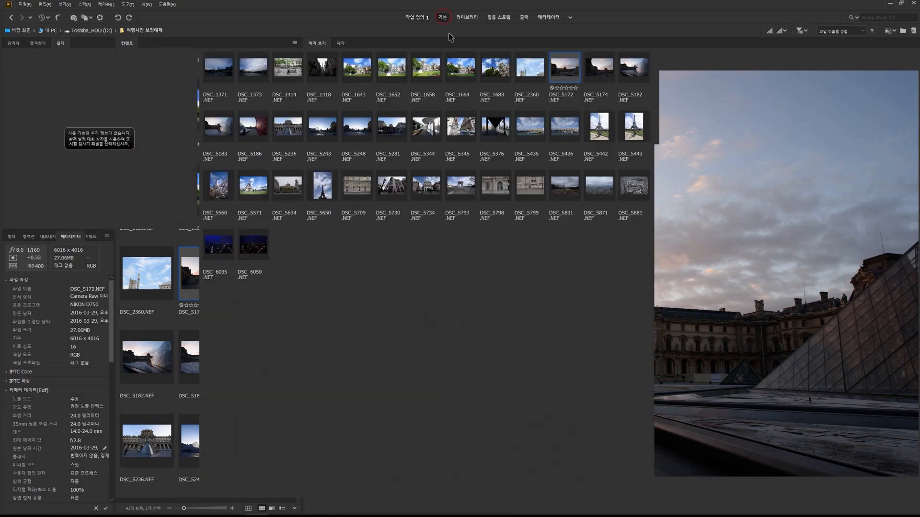
click(416, 18)
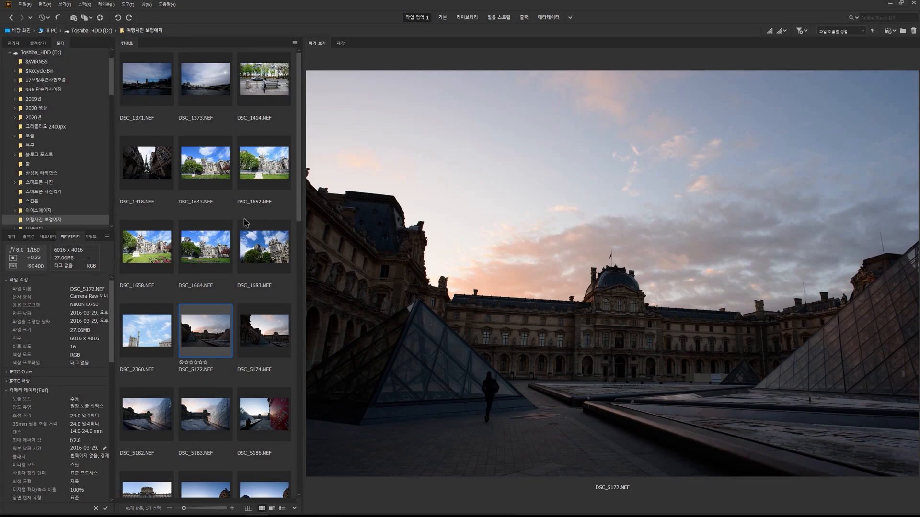
click(202, 250)
key(Right)
key(Right)
key(Right)
key(Right)
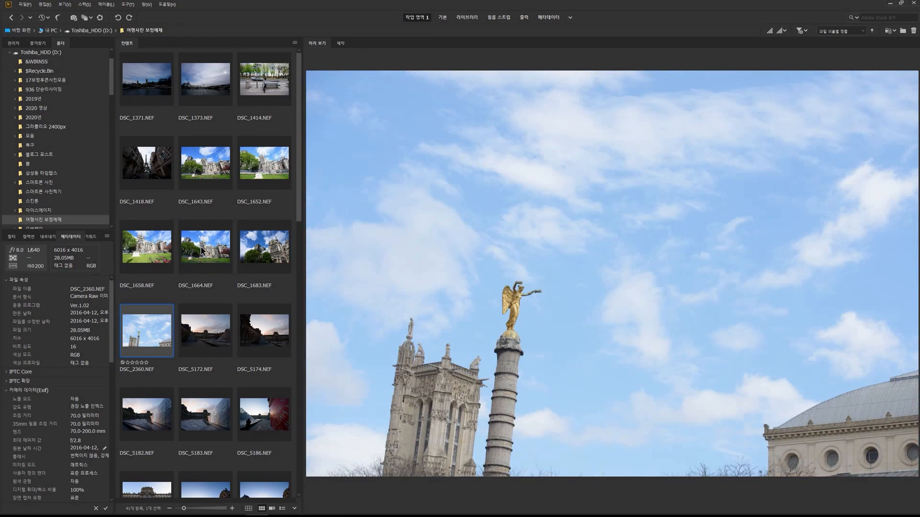
key(Right)
key(Right)
key(Right)
key(Right)
key(Right)
key(Right)
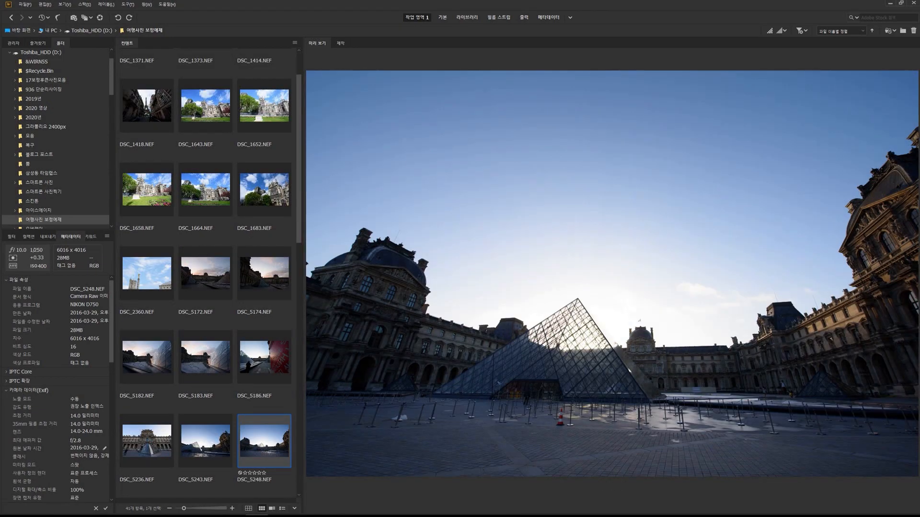
Switch to the NohBoard keyboard display and demonstrate moving to the next and previous photo
key(alt+Tab)
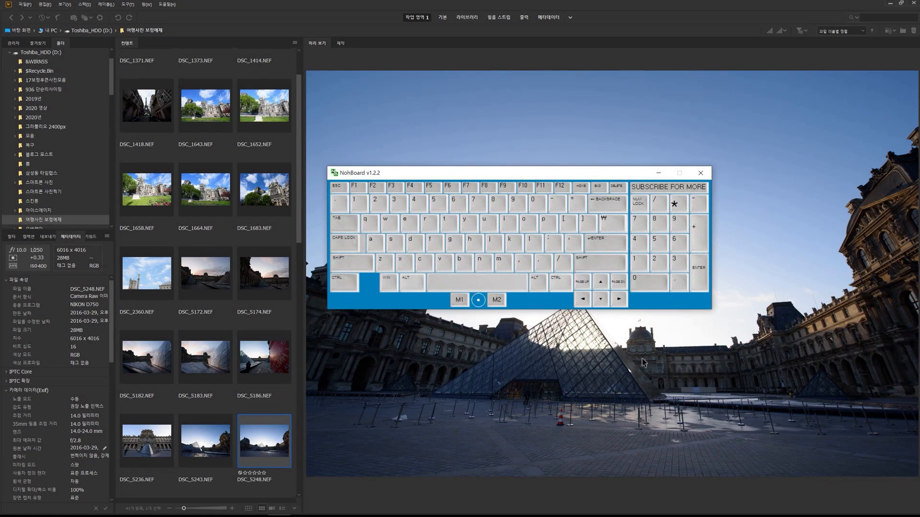
key(Right)
key(Left)
key(Right)
key(Left)
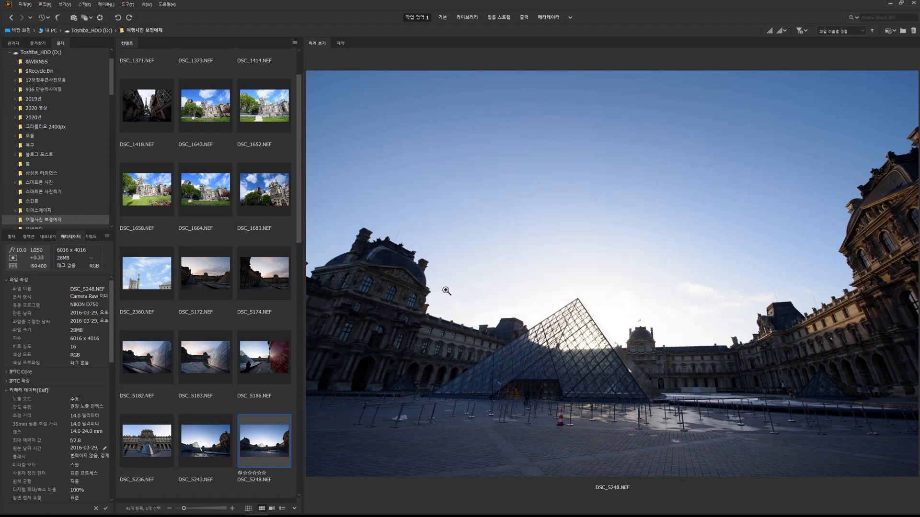
Browse the Louvre photos onward from DSC_5172.NEF and go back to DSC_5174.NEF
click(197, 280)
key(Right)
key(Right)
key(Right)
key(Right)
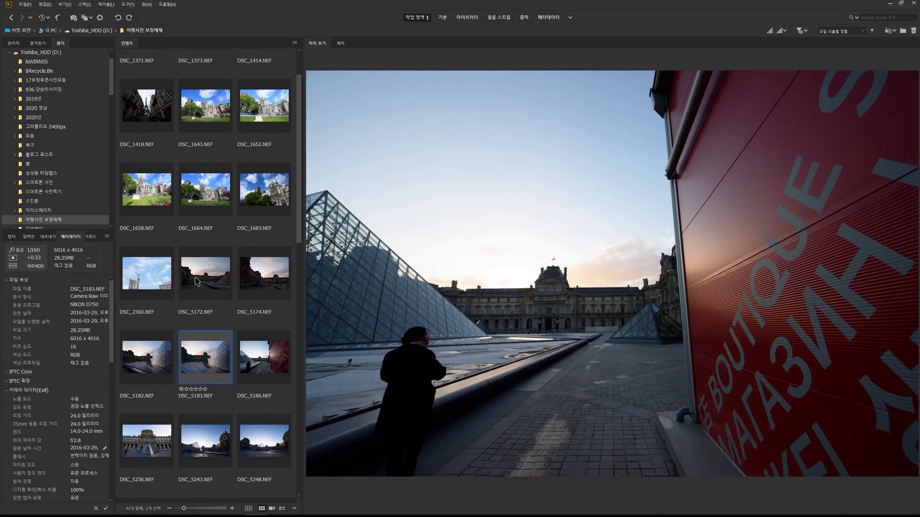
key(Left)
key(Left)
key(Left)
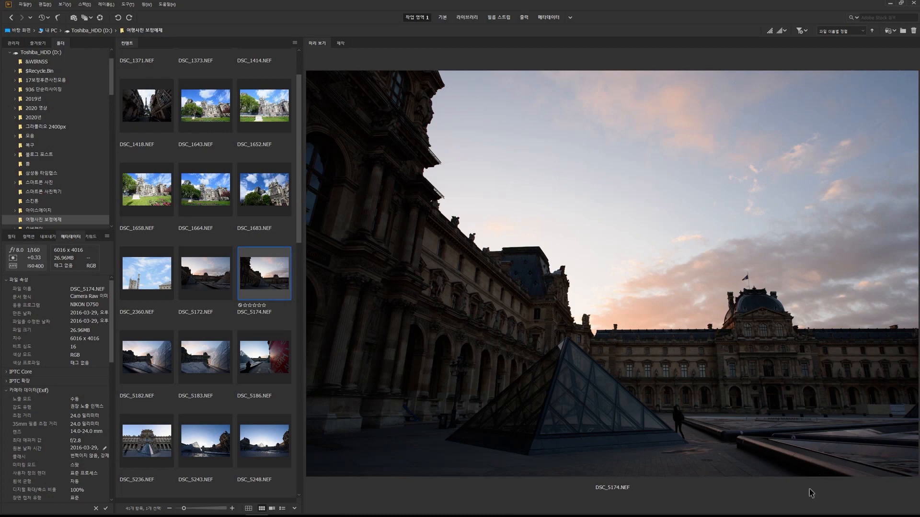
Advance to DSC_5236.NEF and examine its file properties and camera data
key(Right)
key(Right)
key(Right)
key(Right)
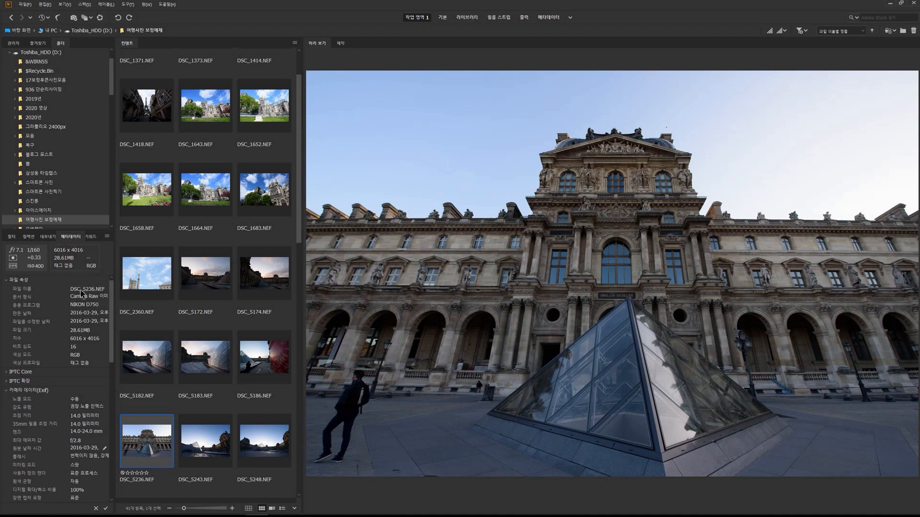
scroll(93, 387, down, 1)
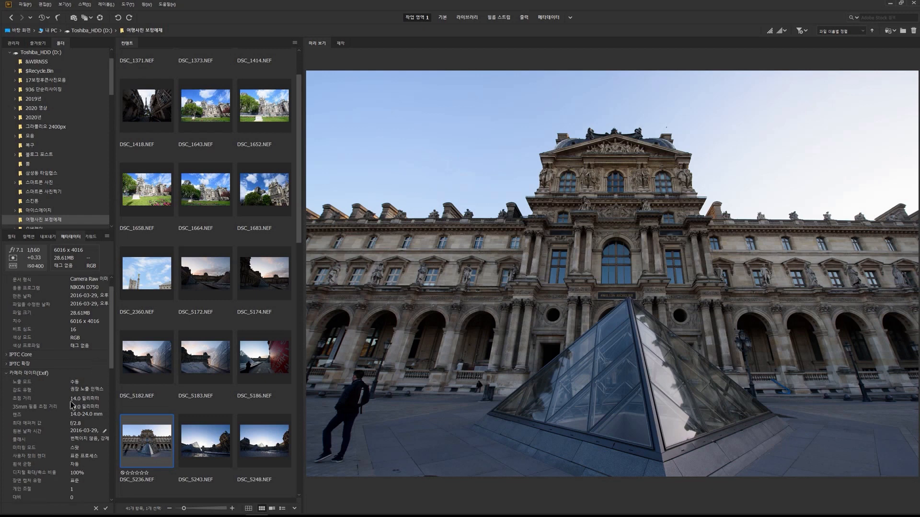
scroll(88, 407, down, 1)
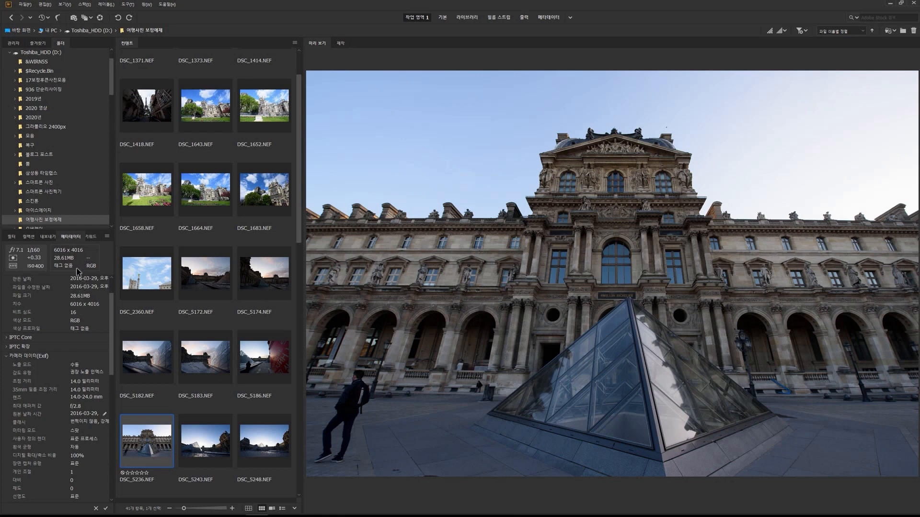
Switch to the 기본 workspace and dock the metadata and keyword panels in the group with the filter and export panels
click(443, 19)
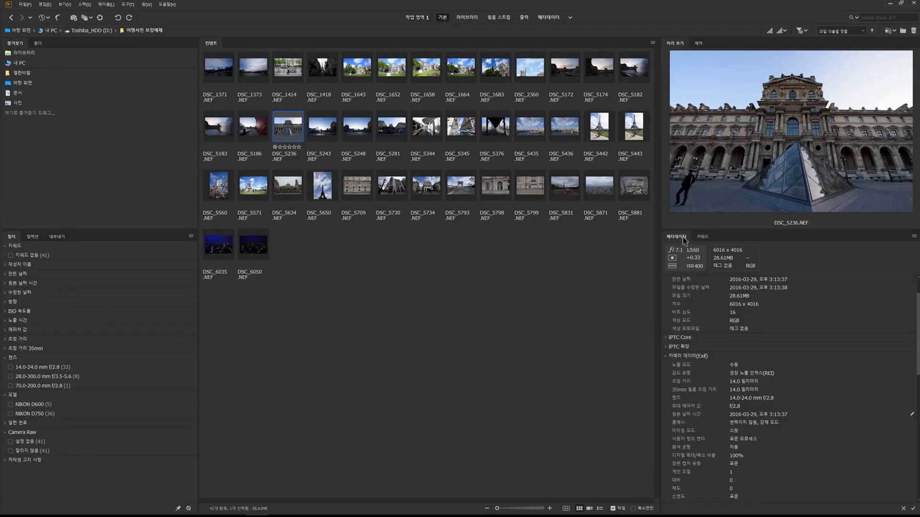
drag(677, 237, 93, 236)
drag(648, 240, 118, 239)
click(85, 237)
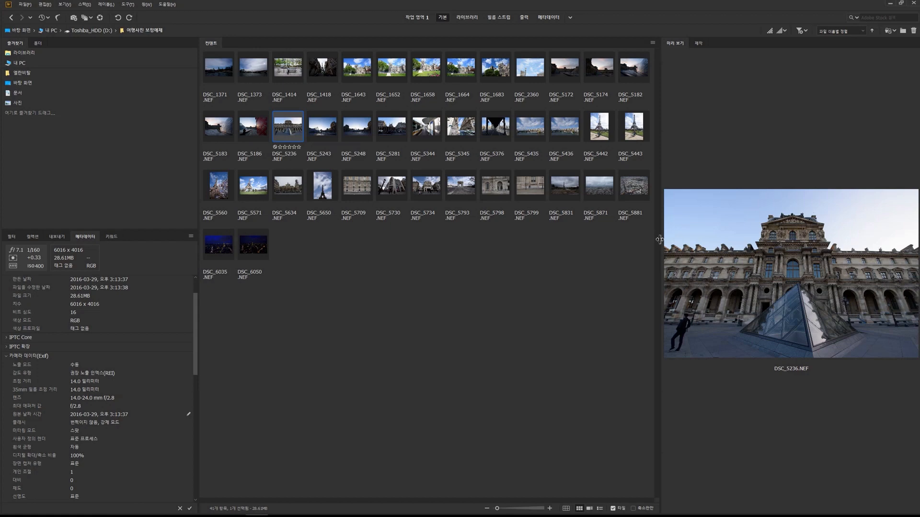
Widen the photo preview by narrowing the folder and content areas, and check it with DSC_5344.NEF
drag(659, 240, 156, 204)
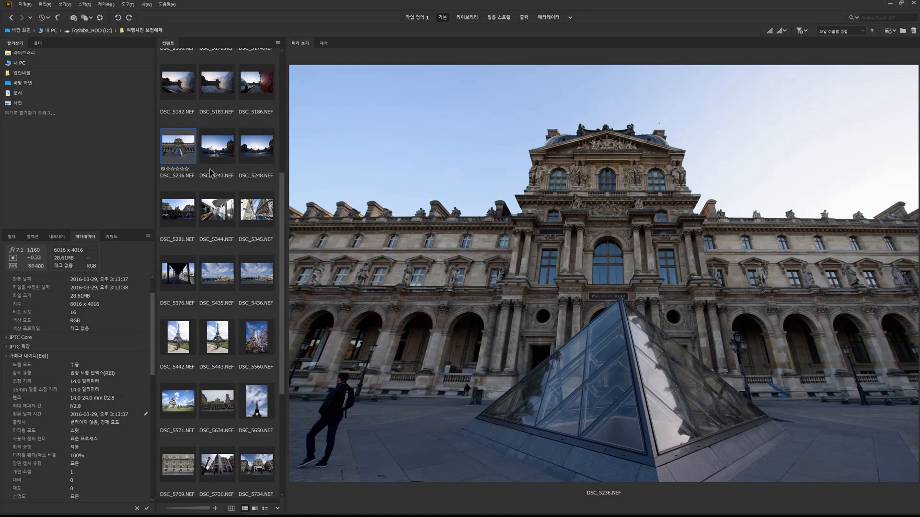
click(218, 156)
click(221, 219)
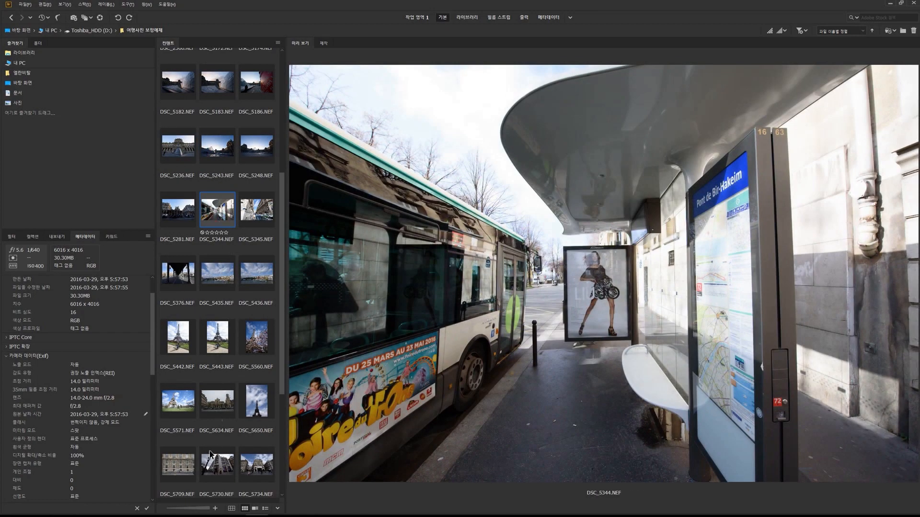
Enlarge the thumbnails until they fit the content area in a single column, and scroll through the photos
mouse_move(215, 510)
click(215, 508)
click(215, 509)
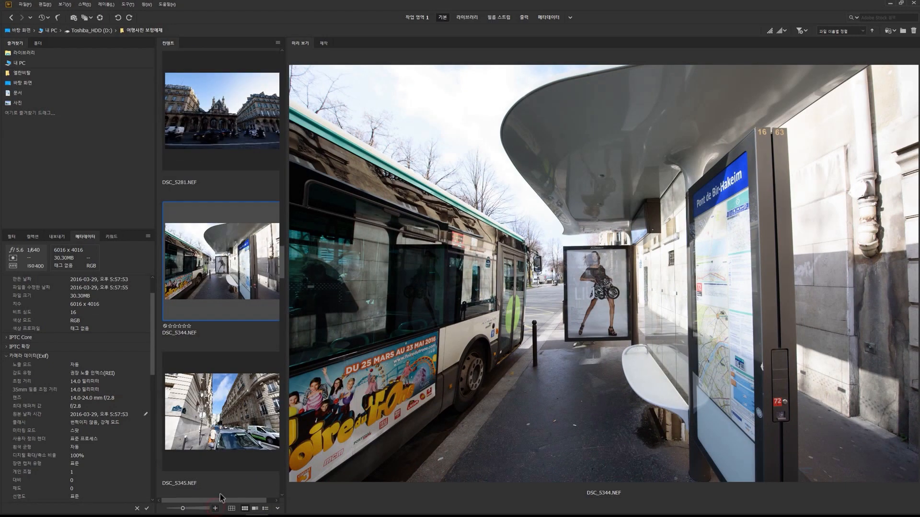
mouse_move(183, 509)
mouse_down()
mouse_move(170, 510)
mouse_move(178, 511)
mouse_up()
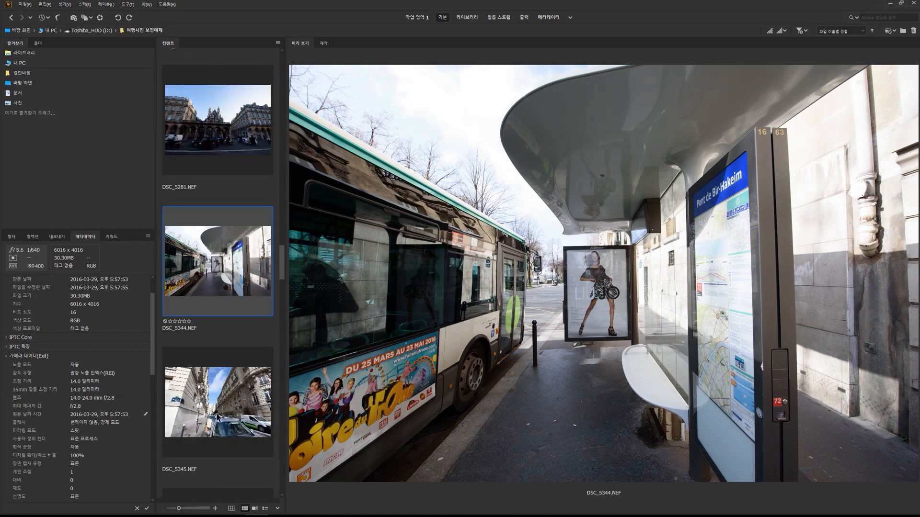
scroll(229, 399, down, 5)
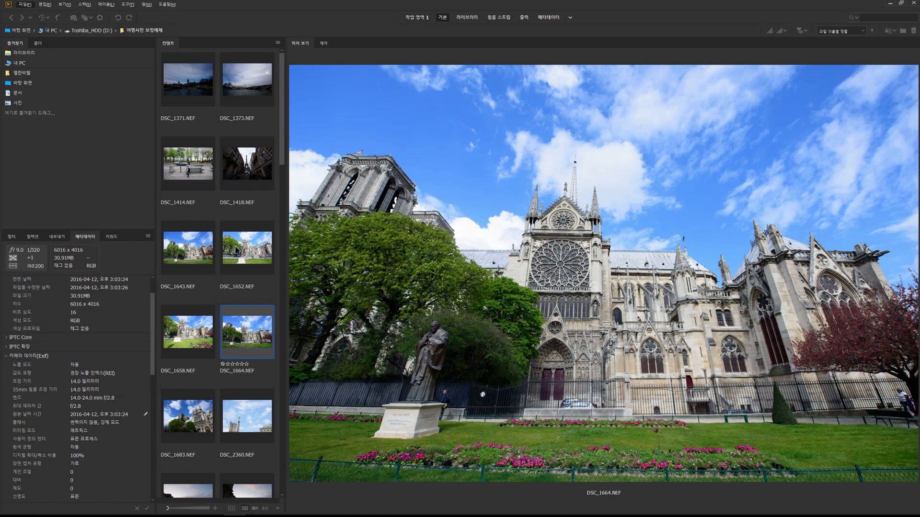
Rate the cathedral photos DSC_1643.NEF and DSC_1652.NEF two stars each and move on to DSC_1664.NEF
click(201, 255)
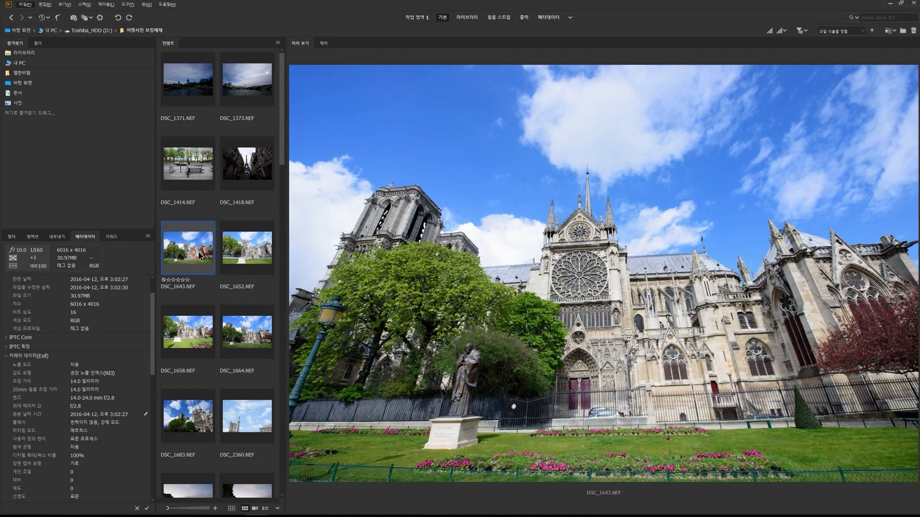
key(ctrl+2)
key(Right)
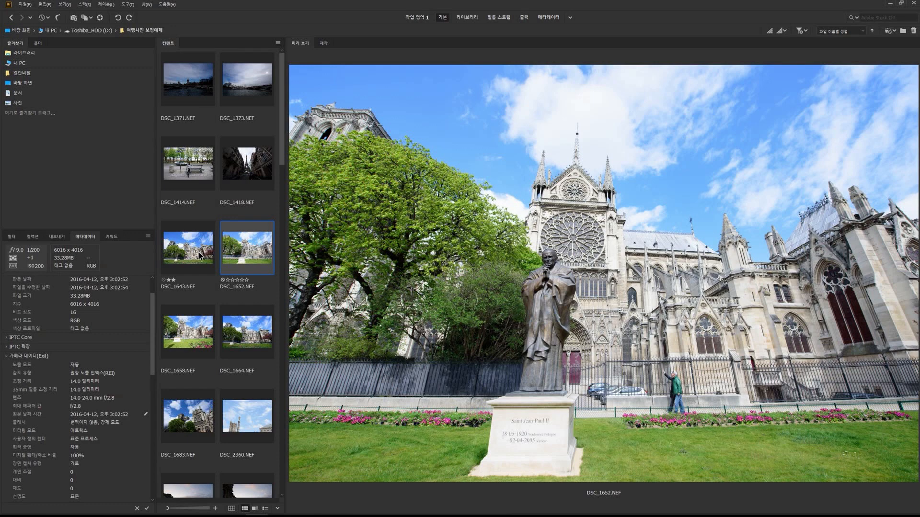
key(ctrl+2)
key(Down)
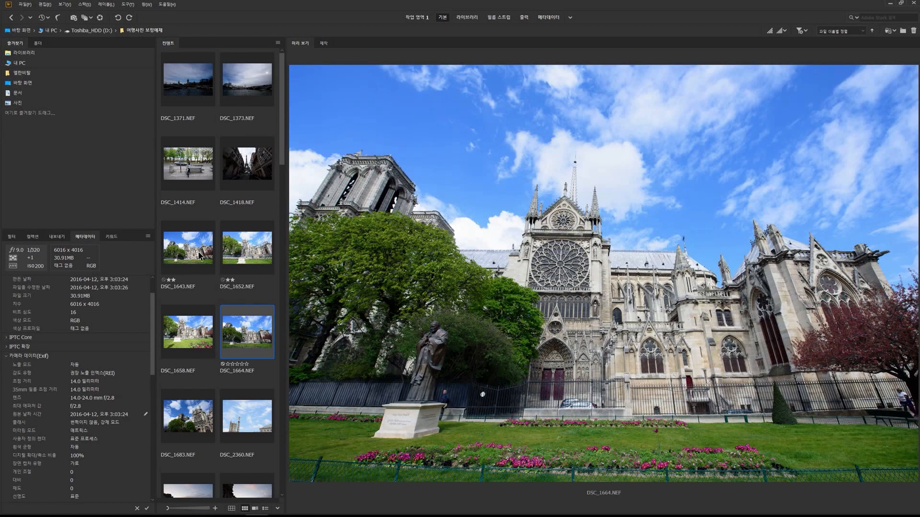
Rate DSC_1664.NEF one star and DSC_2360.NEF four stars
click(279, 516)
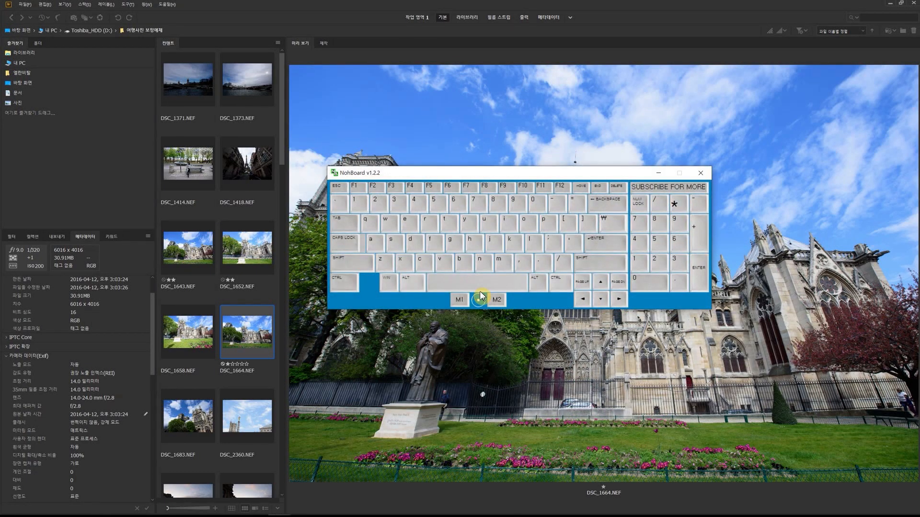
key(ctrl+KP_1)
click(248, 423)
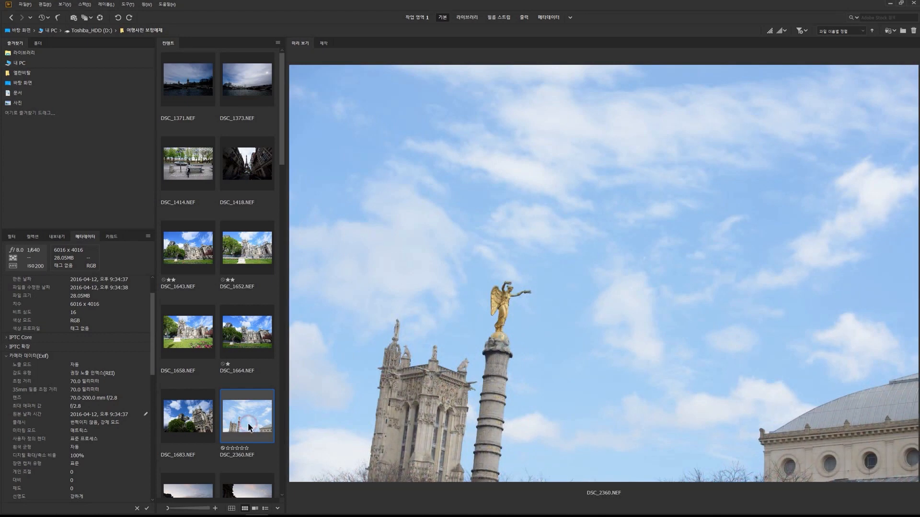
key(ctrl+4)
Filter the photos by one star or more and by two stars or more, and clear the filter
click(803, 31)
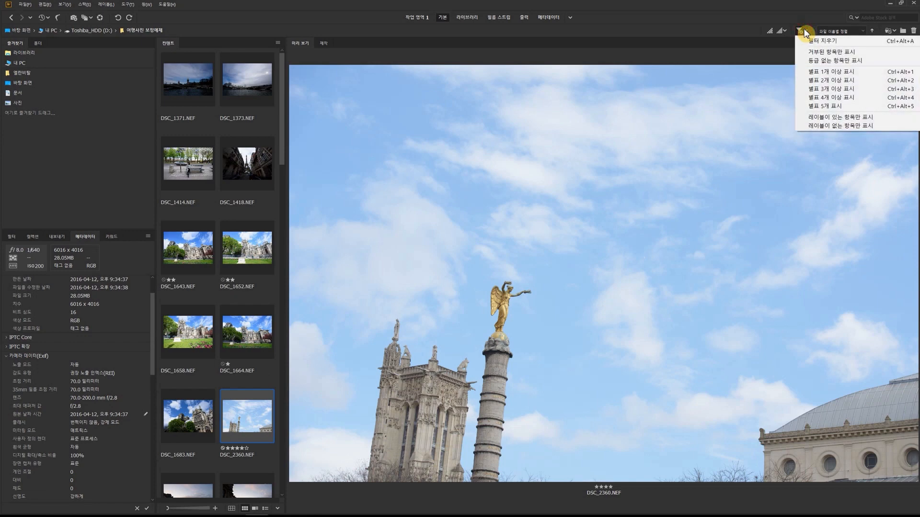
click(839, 72)
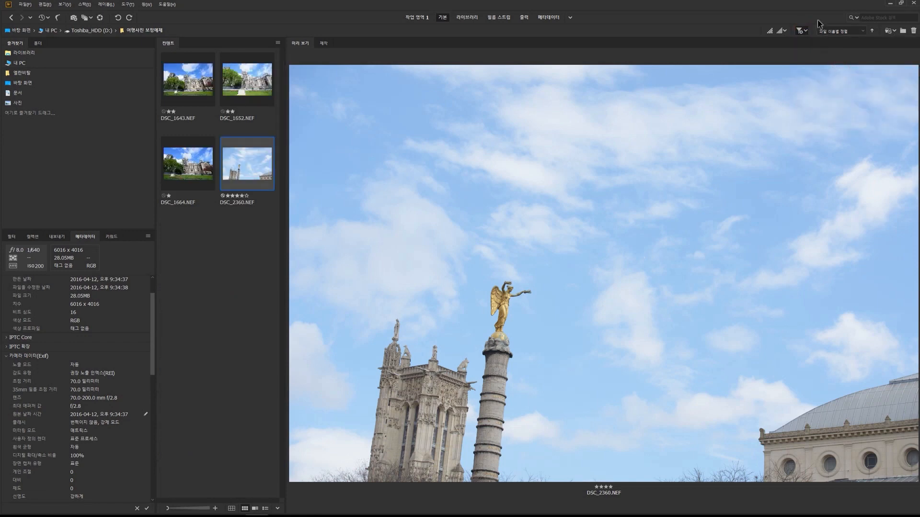
click(803, 32)
click(827, 81)
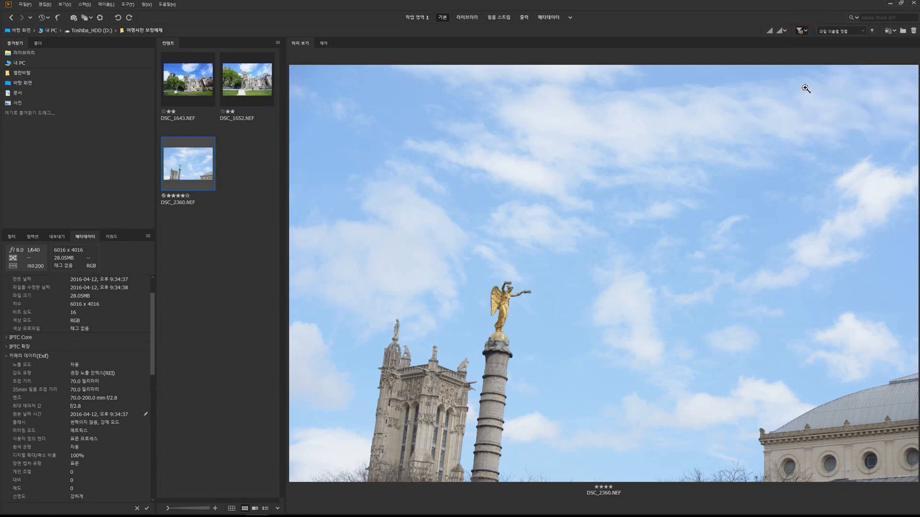
click(801, 31)
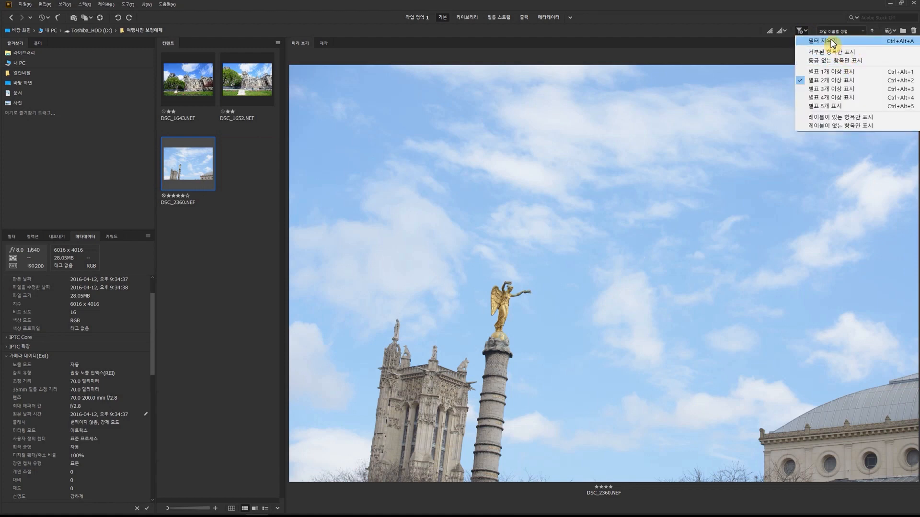
click(832, 42)
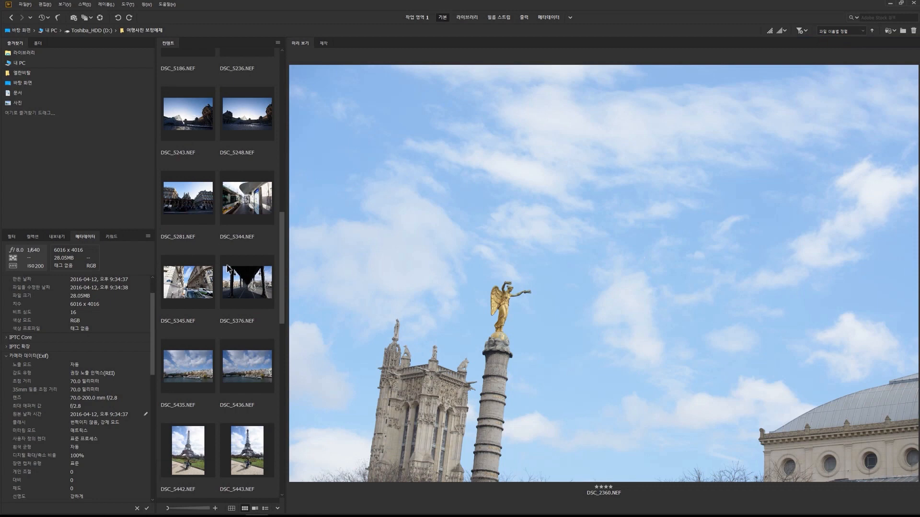
Open the Louvre courtyard photo DSC_5172.NEF in Camera Raw and open it from there as an image in Photoshop
click(243, 331)
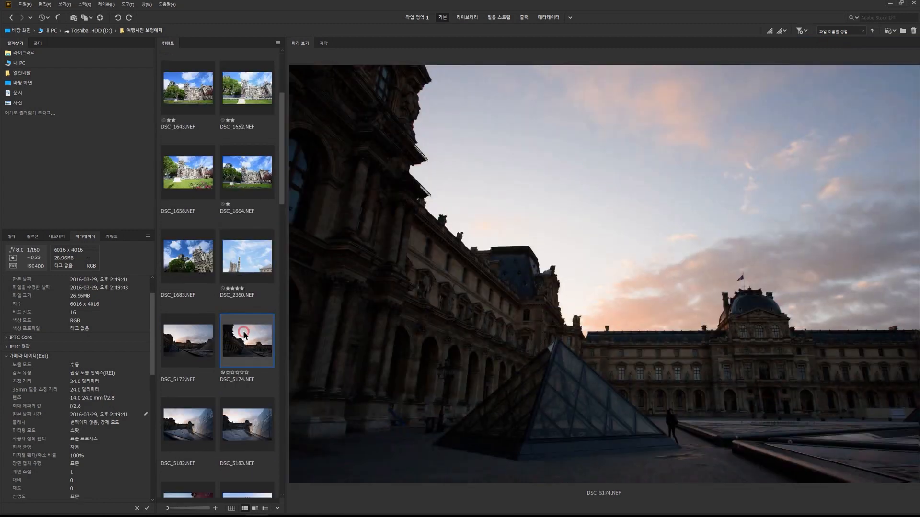
click(189, 342)
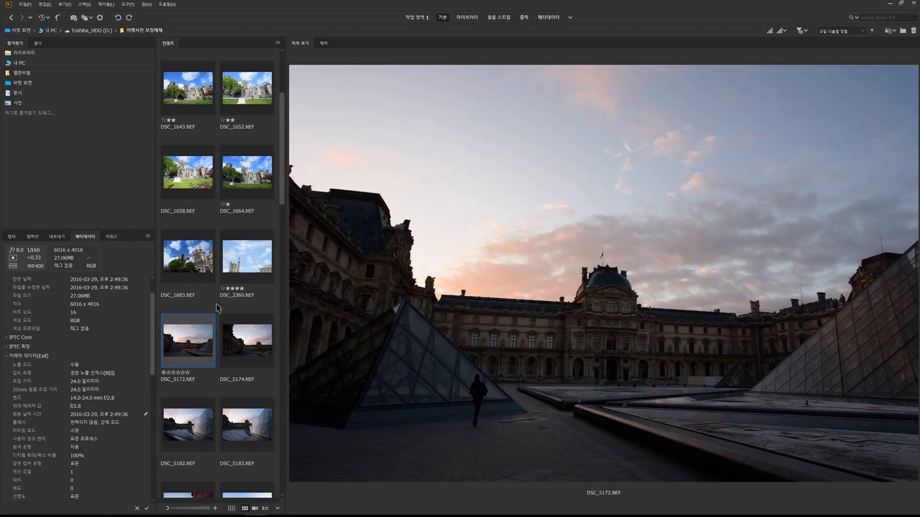
double_click(200, 336)
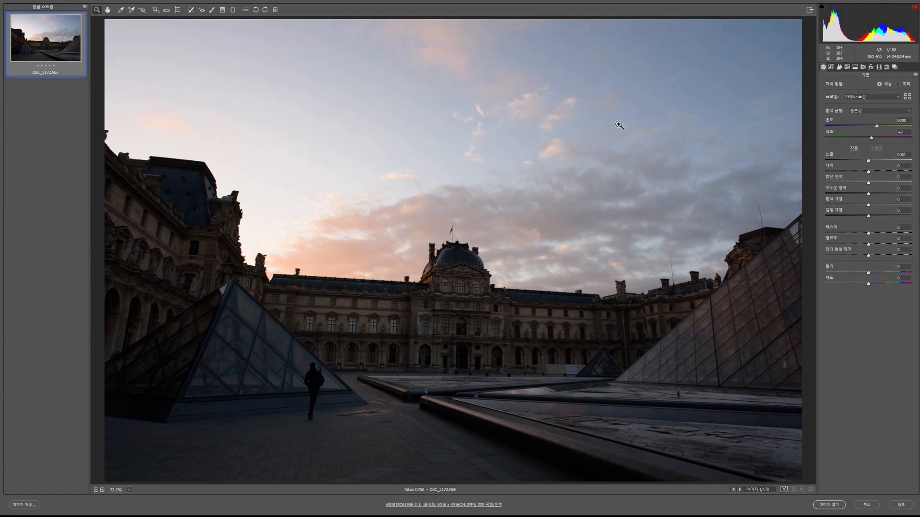
click(810, 12)
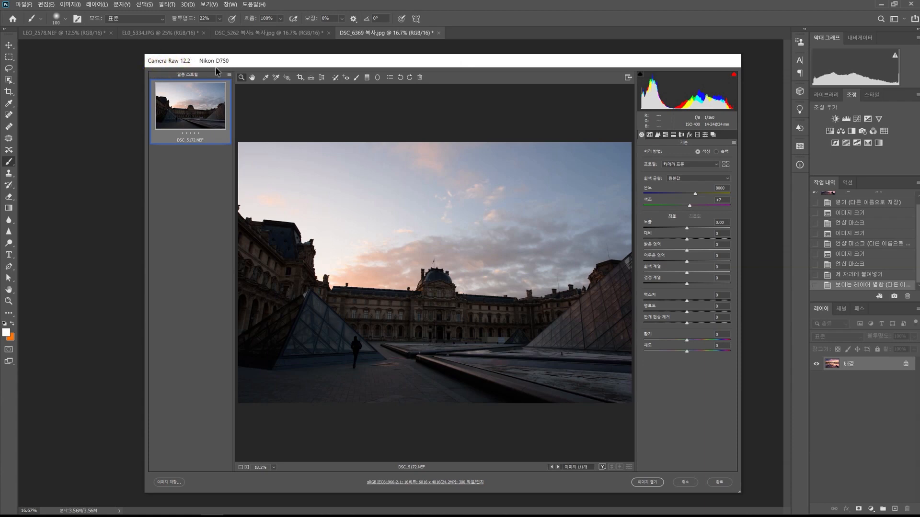
click(628, 77)
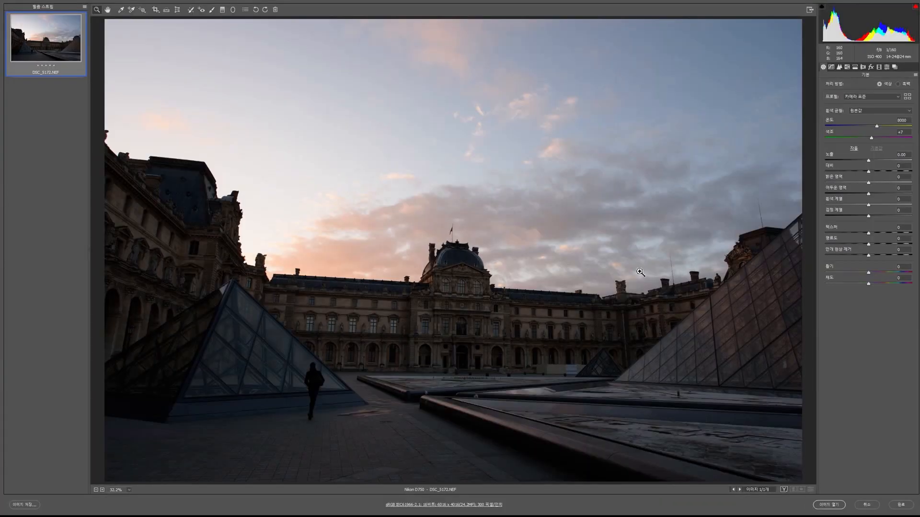
click(829, 505)
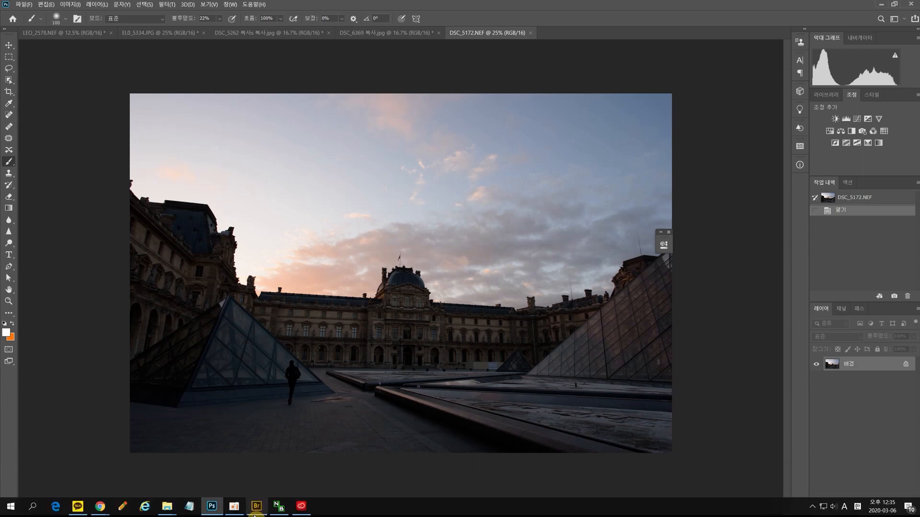
Reopen DSC_5172.NEF from Bridge in Camera Raw, try highlights +12, shadows +65, whites +30 and blacks +21, and cancel the edit
click(256, 506)
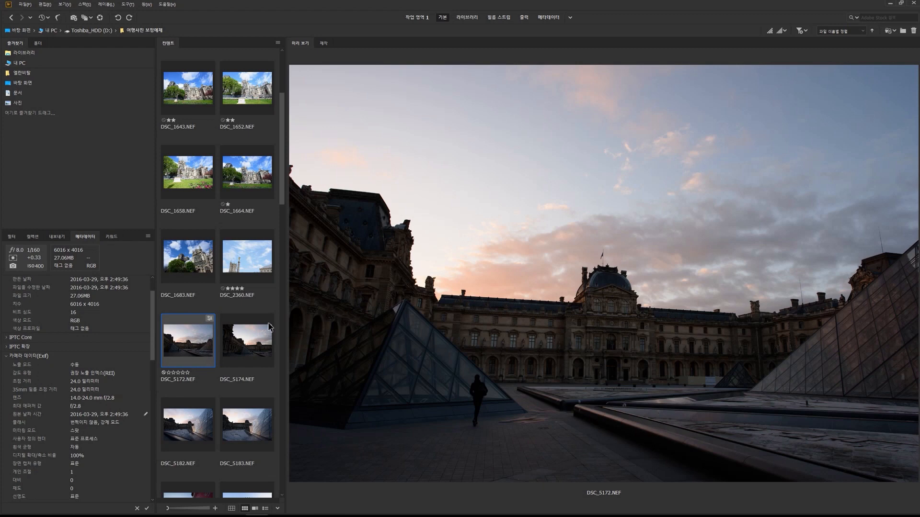
double_click(198, 346)
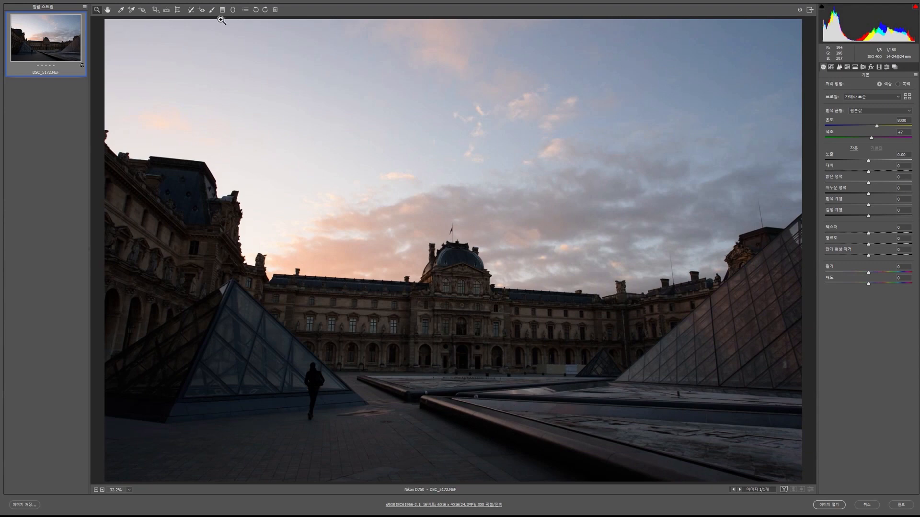
click(810, 10)
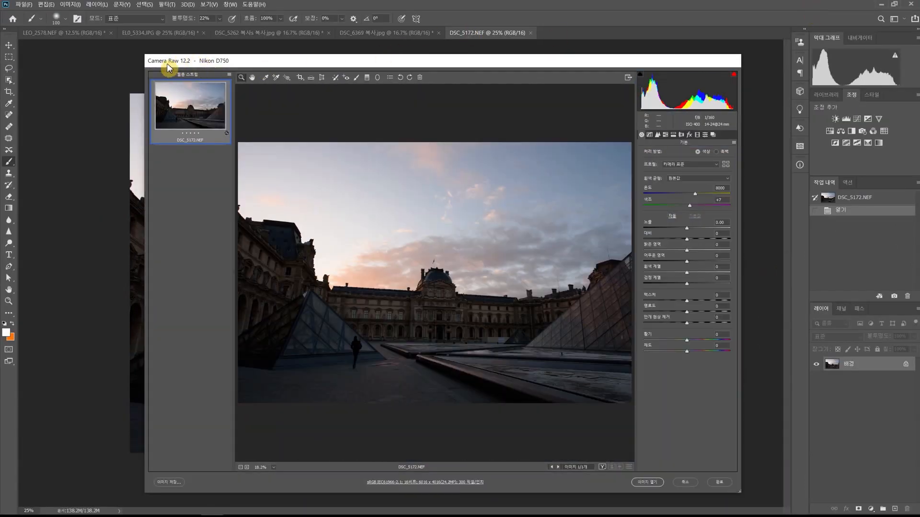
click(628, 77)
mouse_move(866, 159)
mouse_down()
mouse_move(860, 183)
mouse_move(896, 193)
mouse_move(861, 217)
mouse_move(880, 217)
mouse_up()
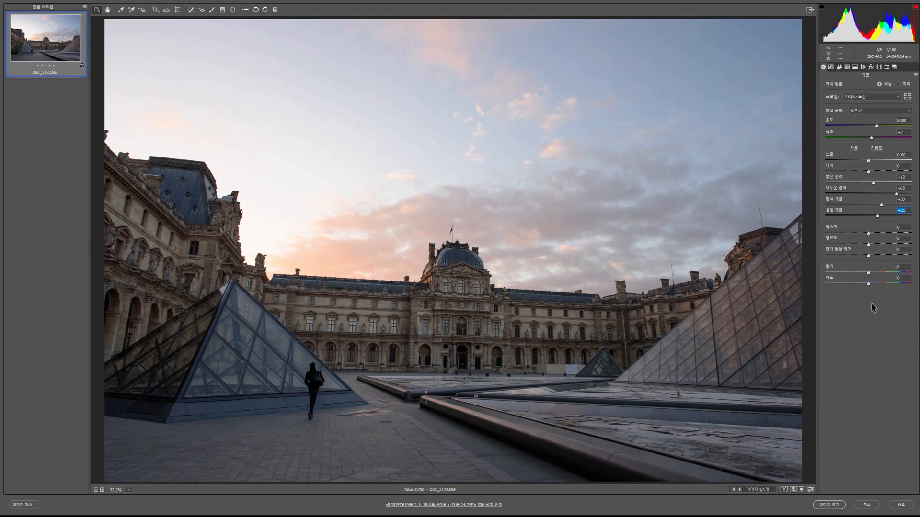
click(867, 505)
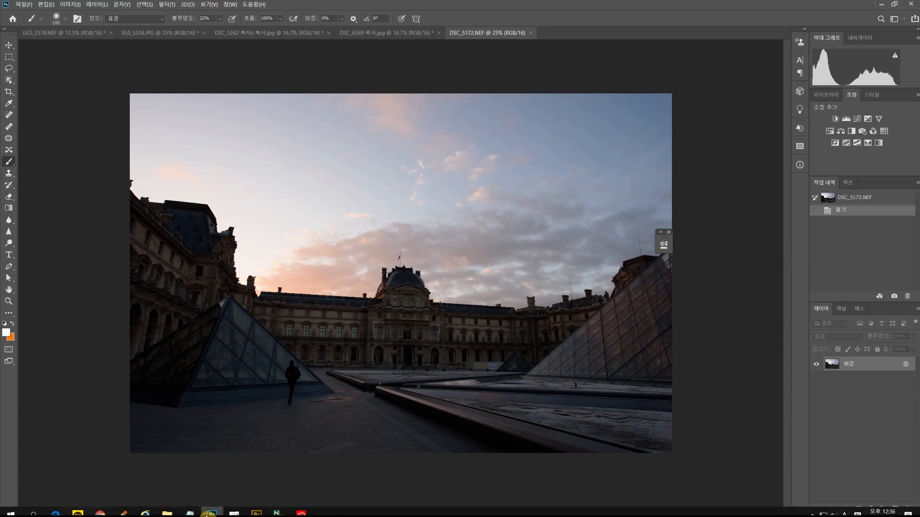
Switch to Bridge and open DSC_5172.NEF in Camera Raw at full screen
click(256, 514)
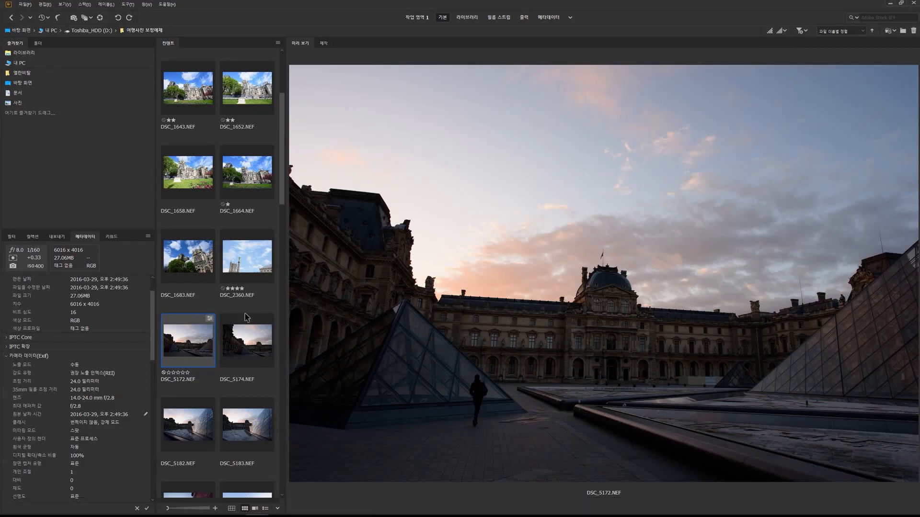
click(919, 484)
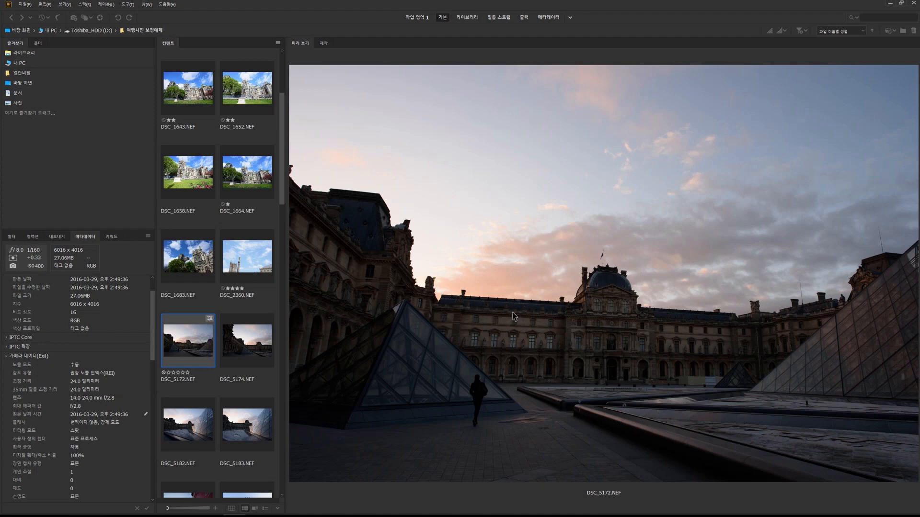
double_click(194, 341)
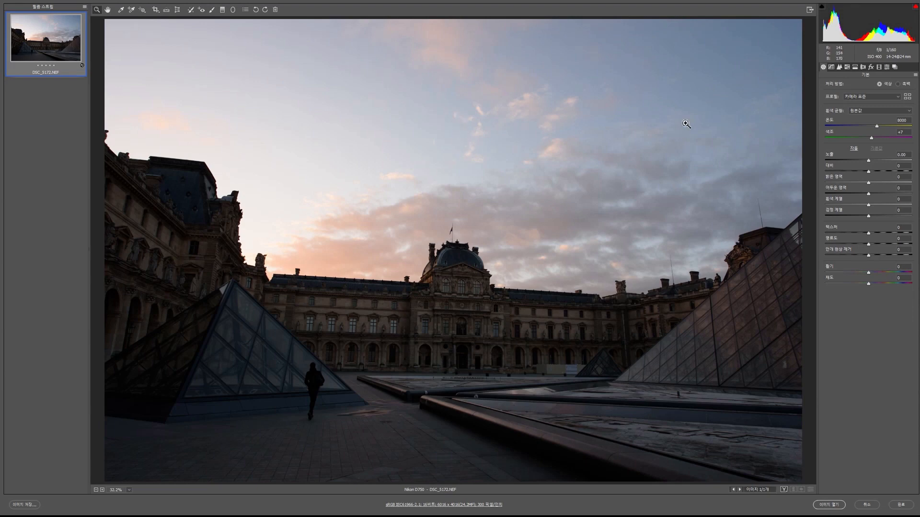
click(810, 9)
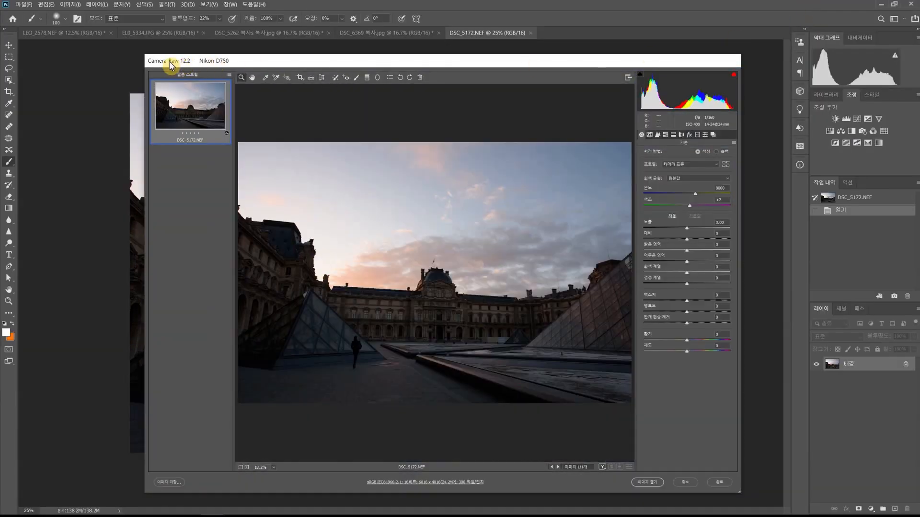
click(628, 77)
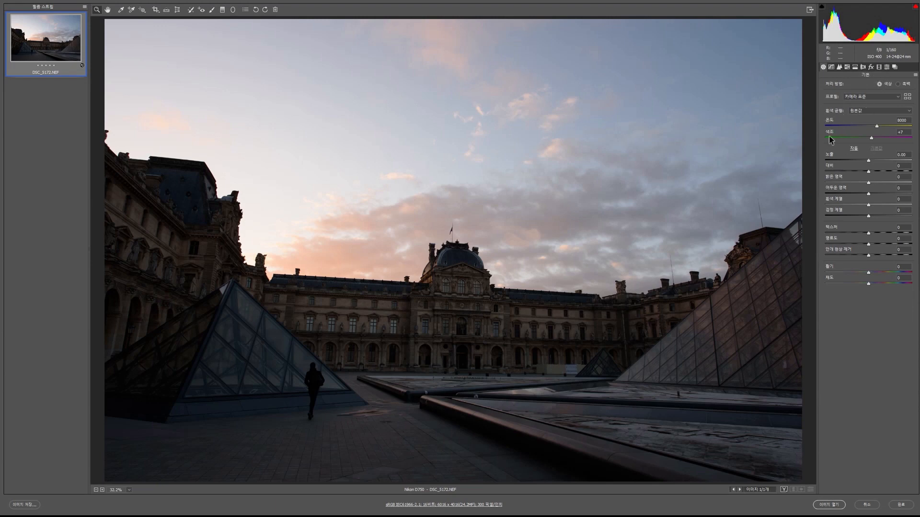
Try a different color temperature and a magenta tint, and reset both white balance sliders
drag(876, 126, 891, 140)
double_click(854, 126)
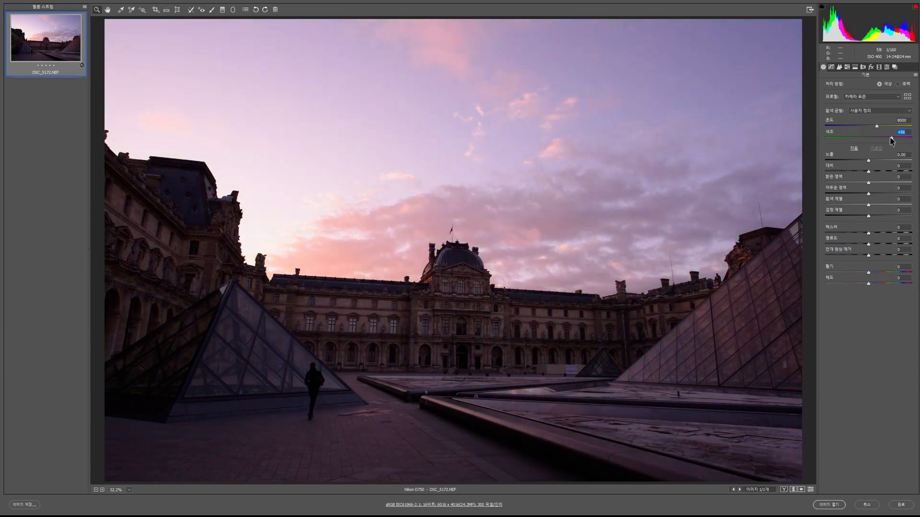
double_click(891, 139)
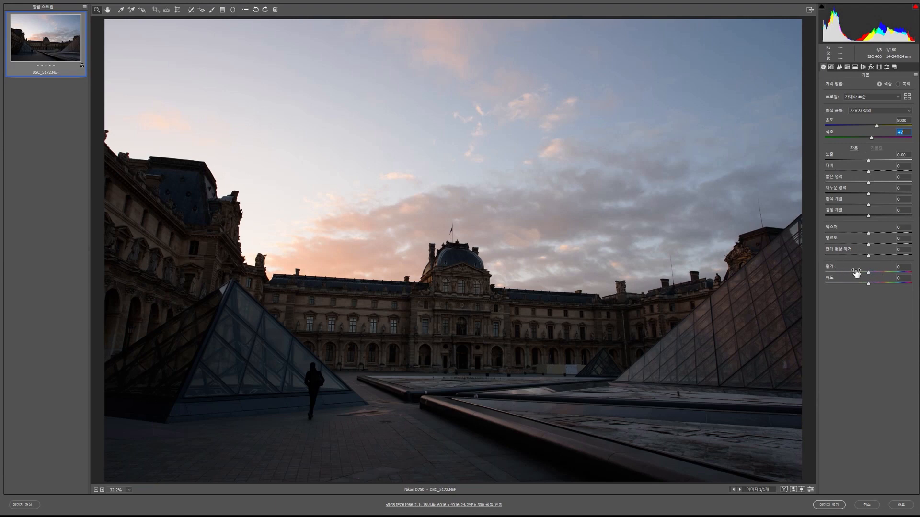
Apply the automatic tone correction and refine it with exposure +0.65, highlights -83 and shadows +74
click(853, 149)
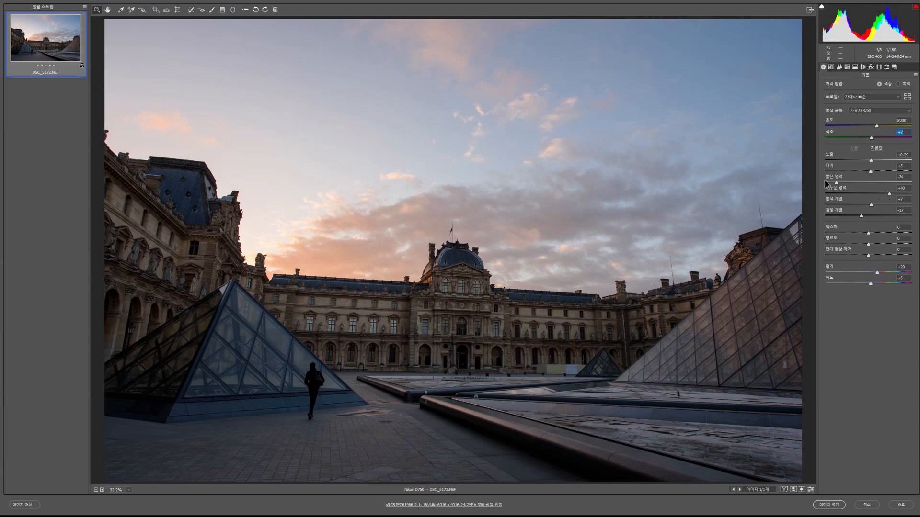
drag(872, 165, 877, 165)
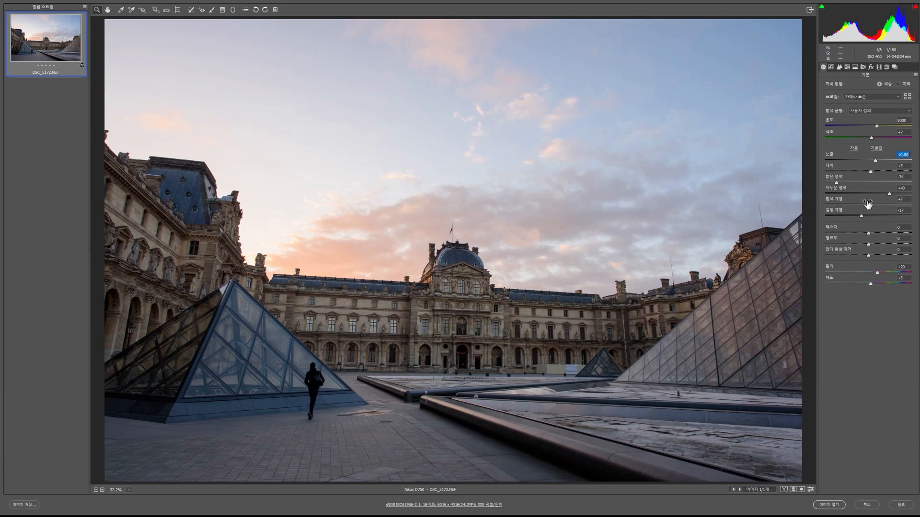
click(832, 183)
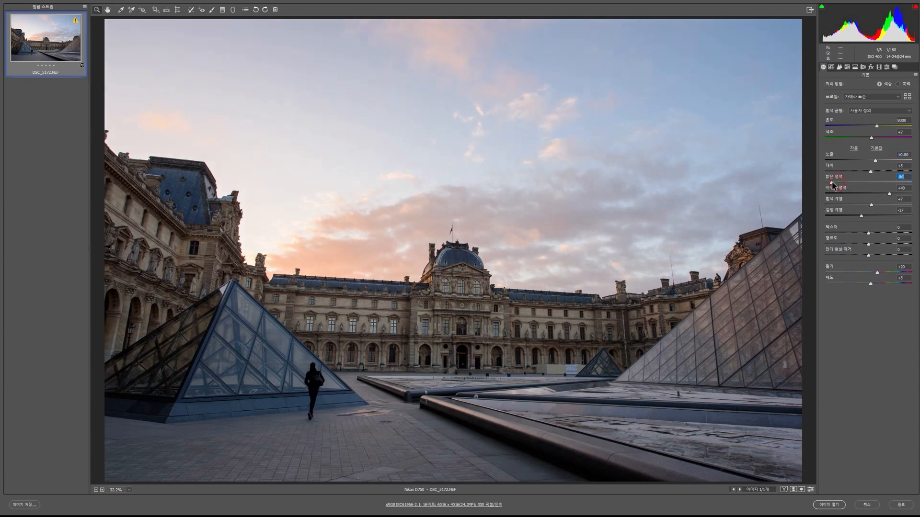
drag(832, 185, 834, 185)
drag(874, 163, 872, 163)
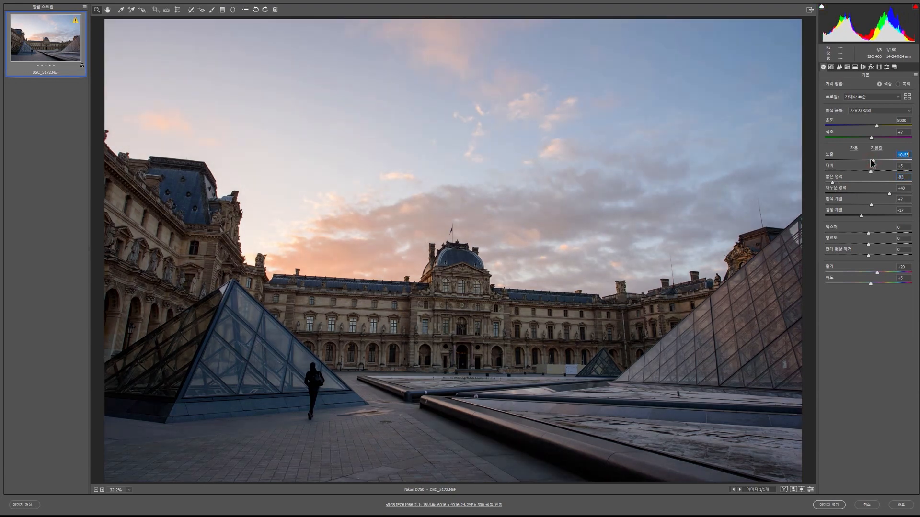
drag(886, 194, 902, 194)
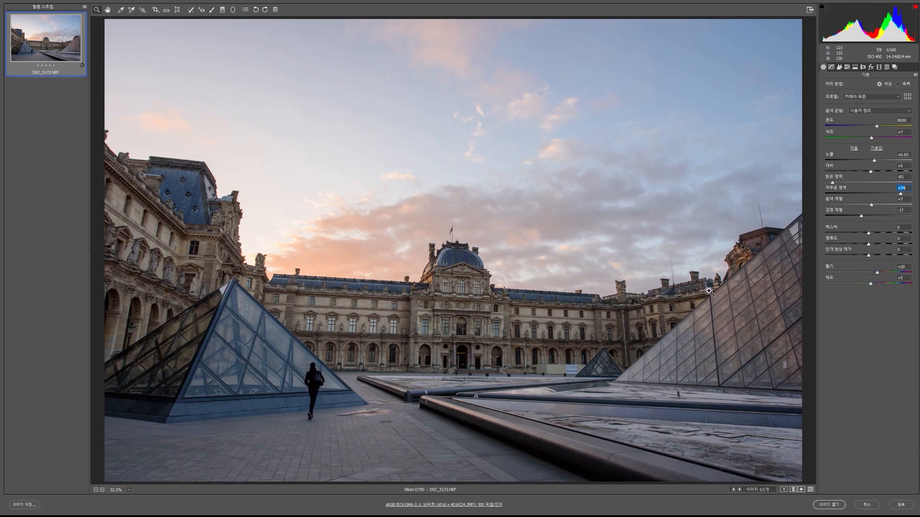
Set dehaze to +23, blacks to +34, vibrance to +36 and saturation to +26
drag(869, 258, 880, 258)
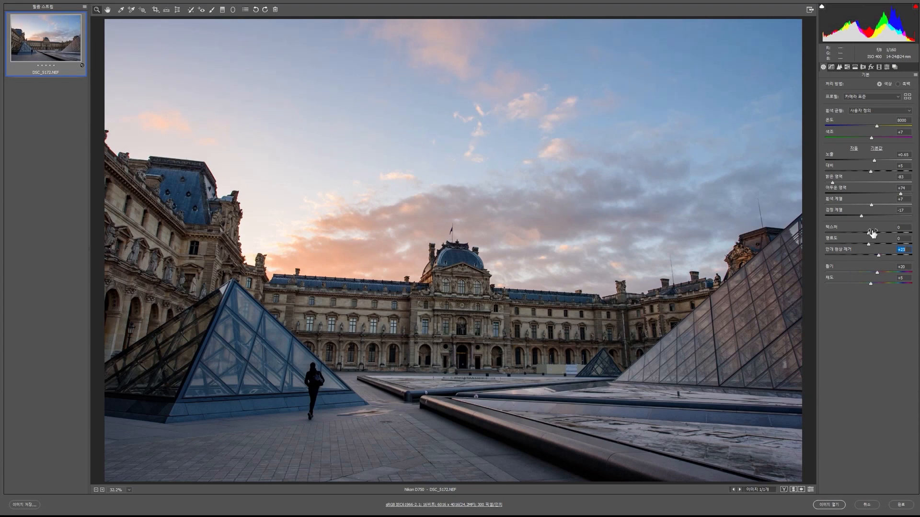
drag(862, 217, 883, 220)
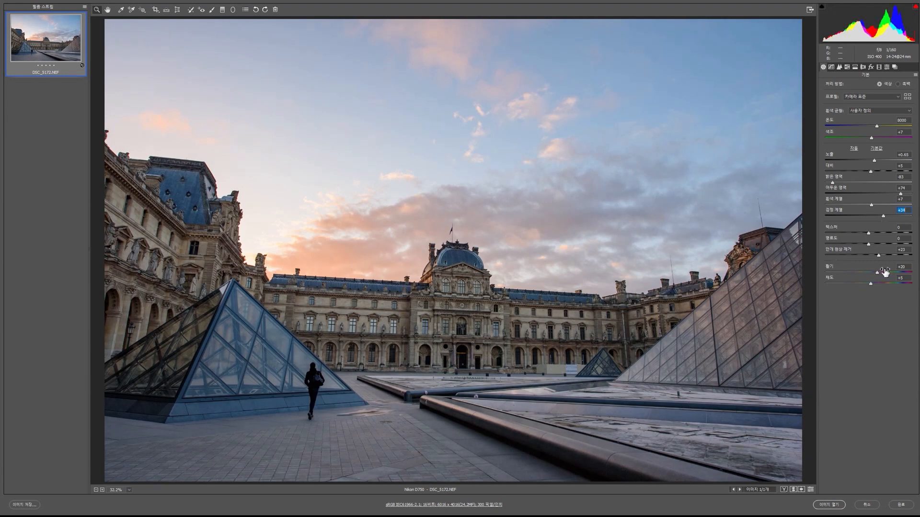
mouse_move(882, 275)
mouse_down()
mouse_move(890, 274)
mouse_move(872, 284)
mouse_move(880, 287)
mouse_move(885, 274)
mouse_up()
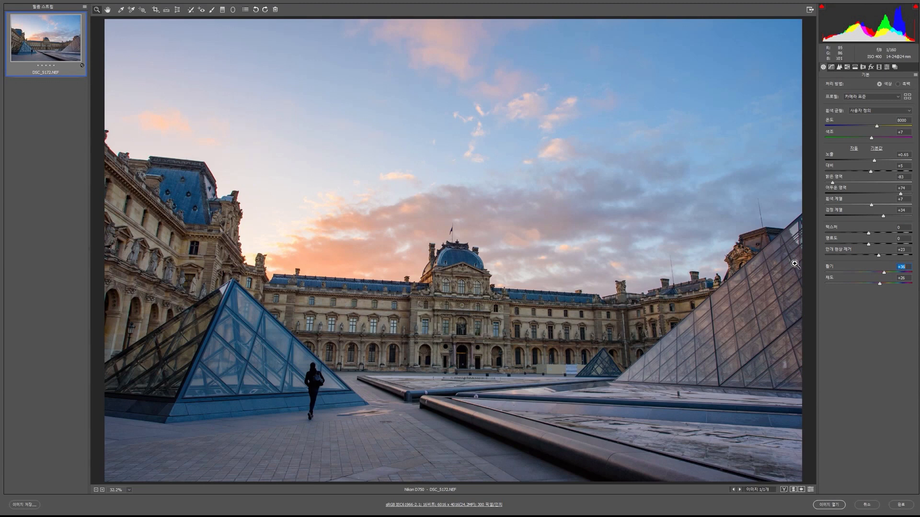
Set clarity to +13 and texture to +4, and raise the exposure to +0.90
drag(869, 244, 870, 237)
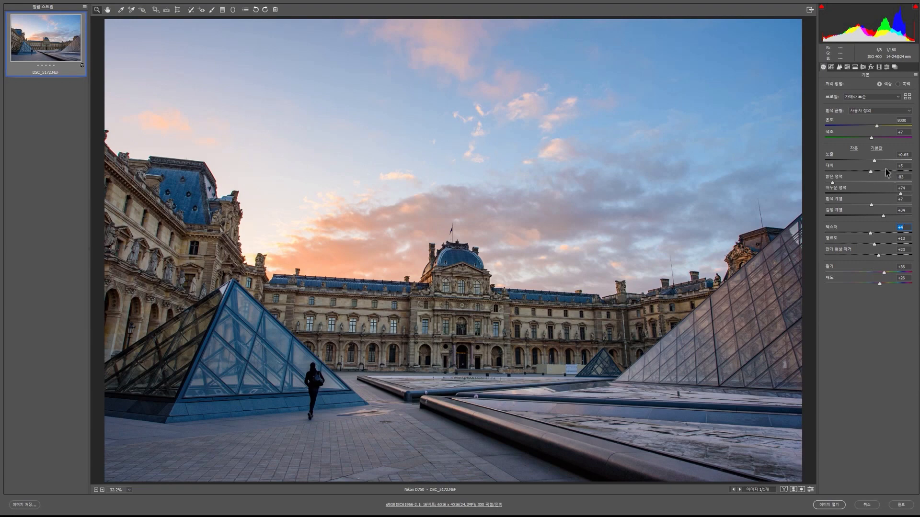
click(874, 161)
drag(874, 161, 876, 161)
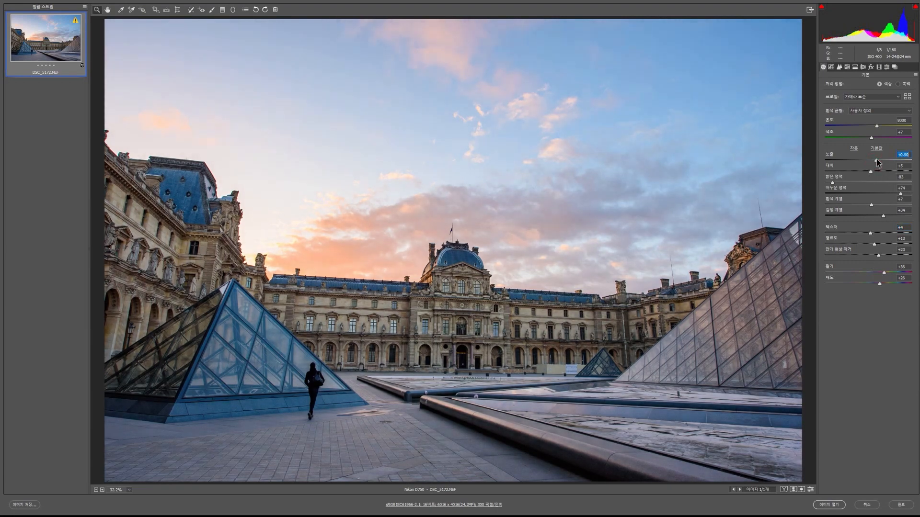
Set the tint to +8, and raise the saturation of the blue sky to +25 and of the orange clouds using targeted adjustment
mouse_move(877, 125)
mouse_down()
mouse_move(867, 126)
mouse_move(882, 128)
mouse_move(874, 138)
mouse_up()
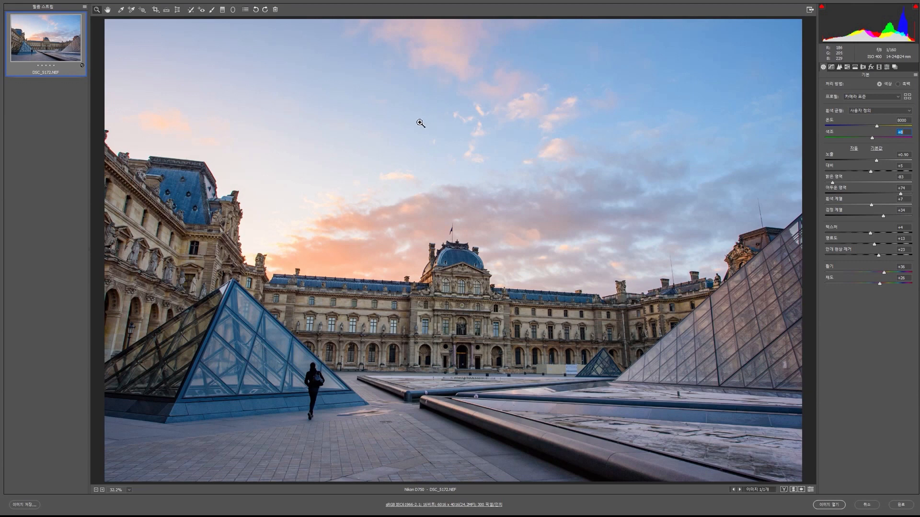
click(142, 9)
right_click(383, 107)
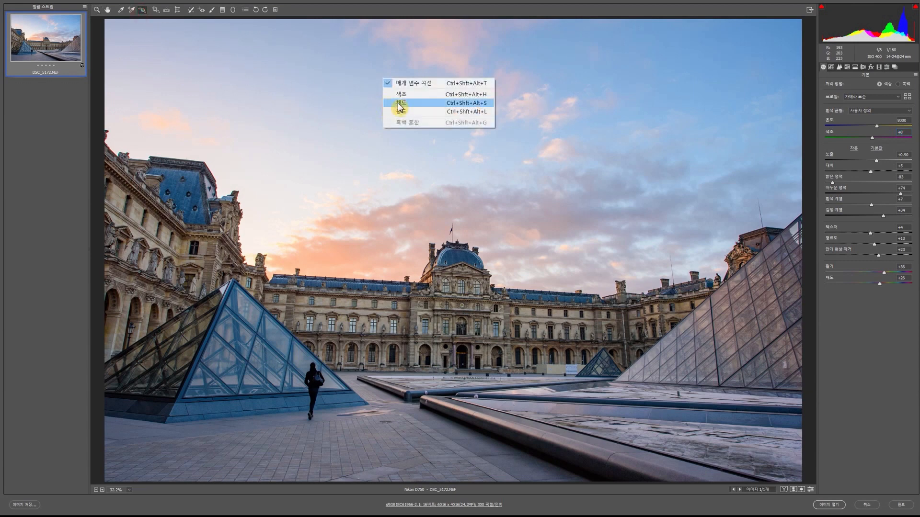
click(401, 102)
drag(404, 119, 409, 113)
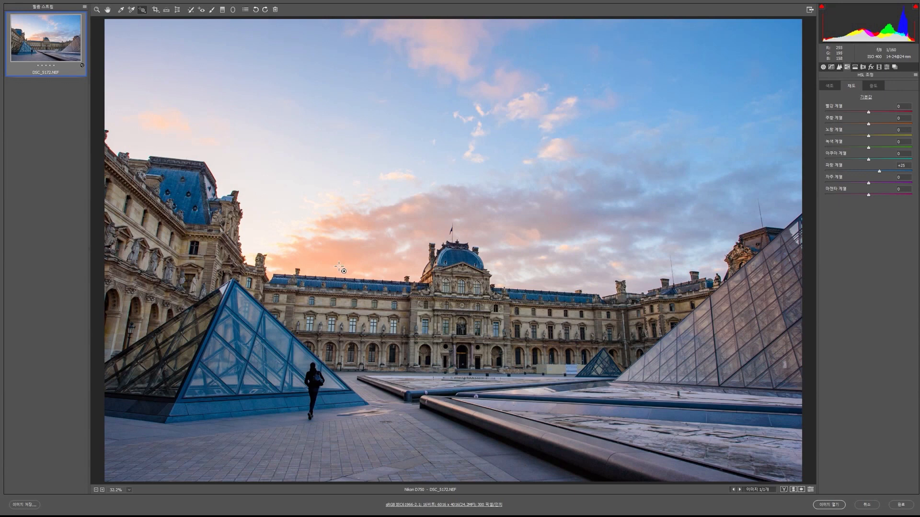
drag(342, 266, 341, 253)
Shift the hue of the blue sky slightly toward purple with the Targeted Adjustment tool and return to the basic adjustments
right_click(410, 115)
click(443, 101)
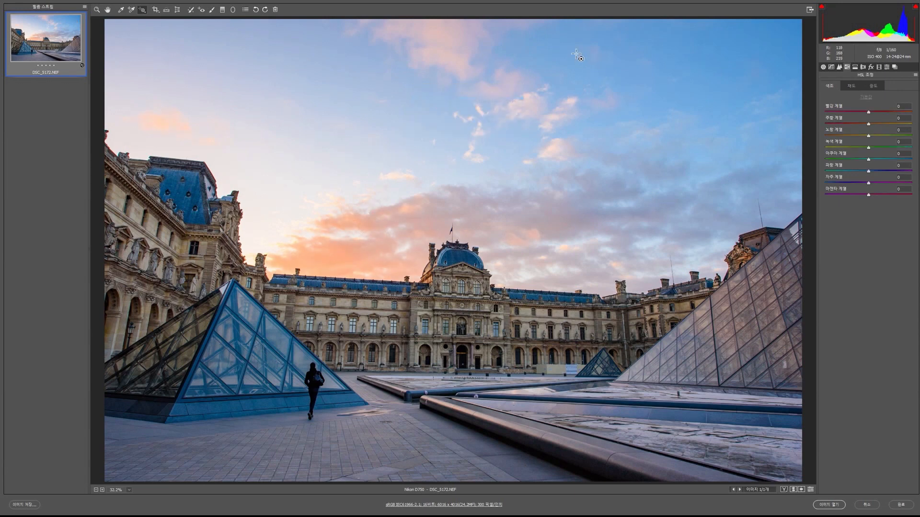
drag(667, 56, 669, 51)
click(822, 68)
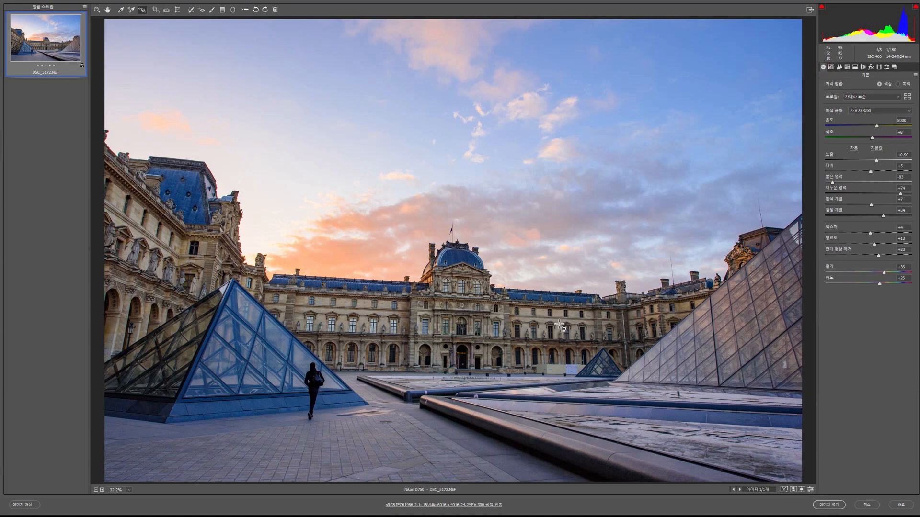
Open the corrected photo in Photoshop and compare it with the uncorrected DSC_5172.NEF document
click(824, 508)
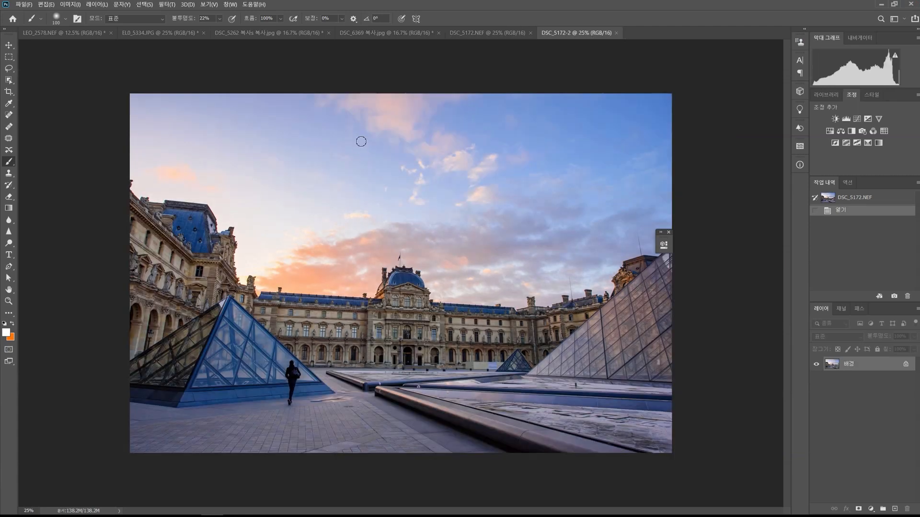
click(479, 33)
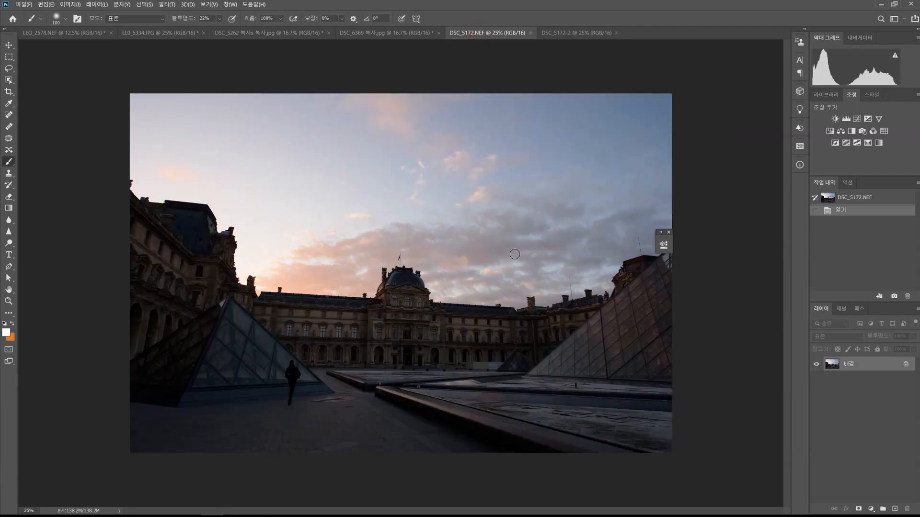
click(575, 34)
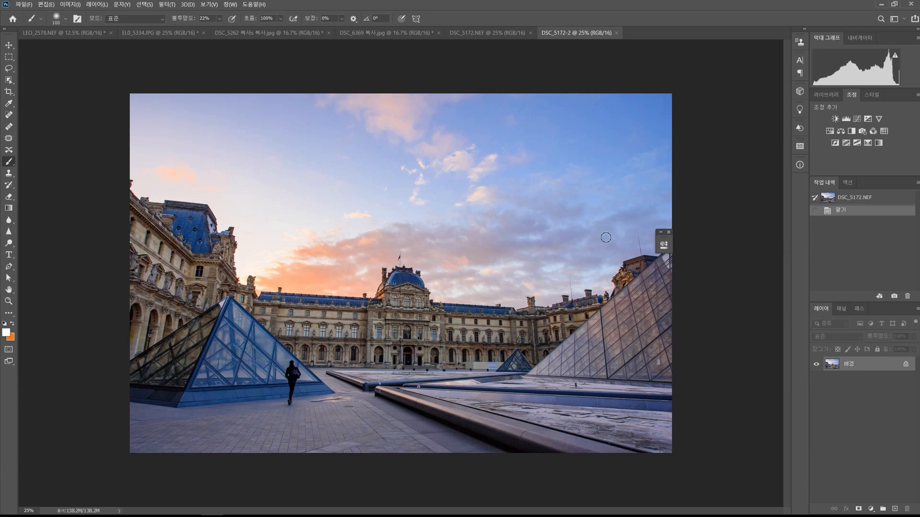
Apply a midtone Color Balance of +5, -10 and -12 to the corrected Louvre photo
key(ctrl+b)
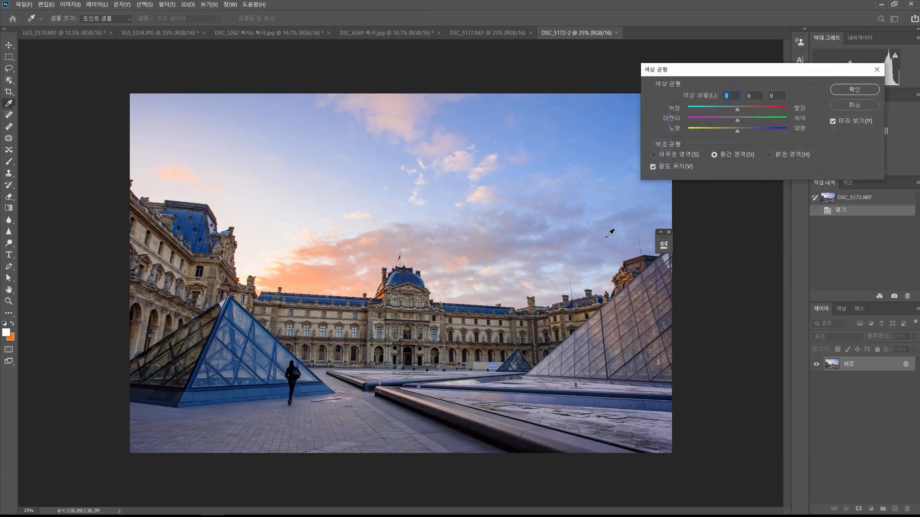
drag(746, 72, 702, 363)
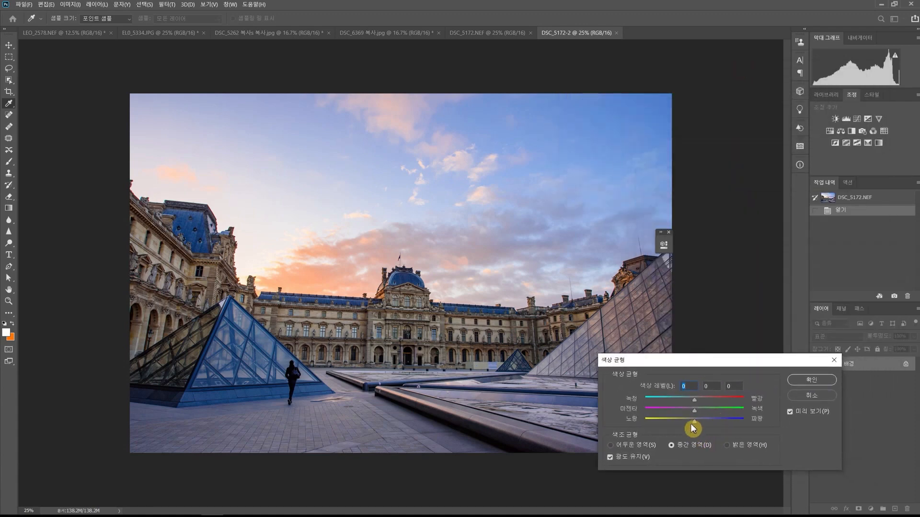
mouse_move(694, 421)
mouse_down()
mouse_move(685, 424)
mouse_move(693, 403)
mouse_move(704, 404)
mouse_move(690, 425)
mouse_up()
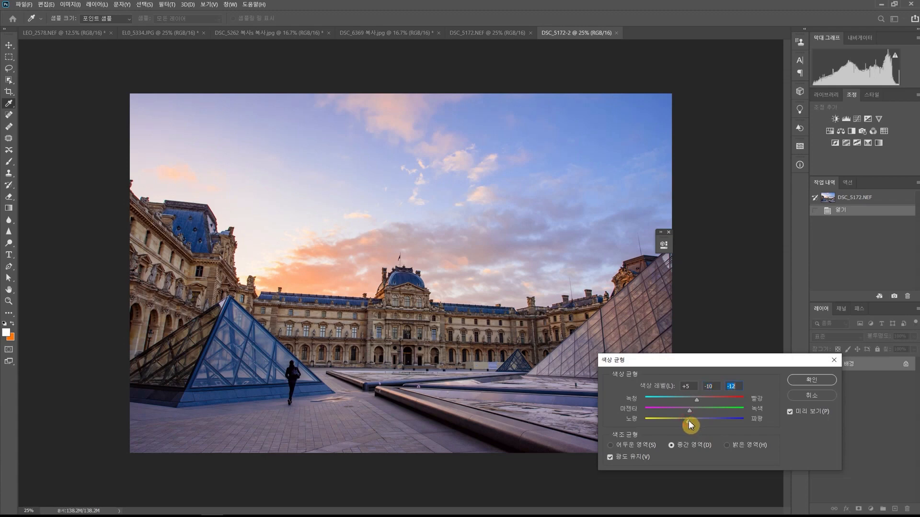
click(809, 379)
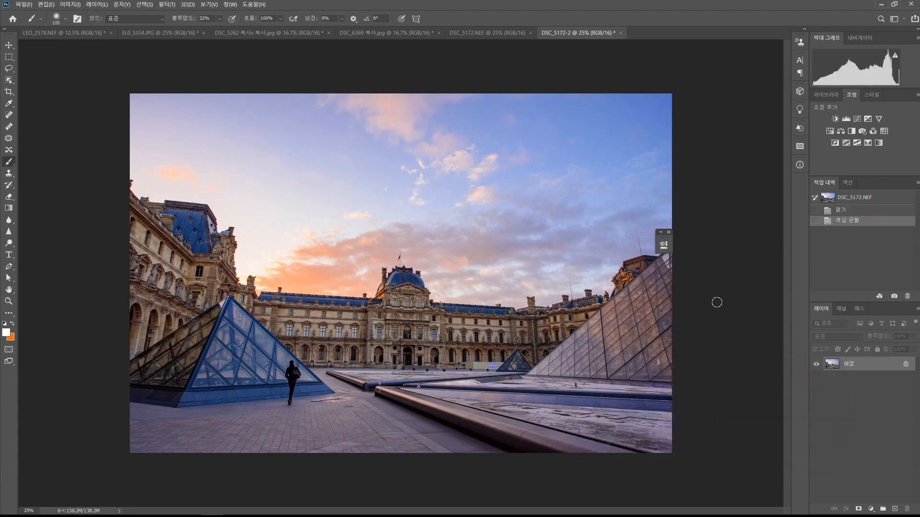
Compare the photo before and after the Color Balance adjustment using its history states
click(843, 211)
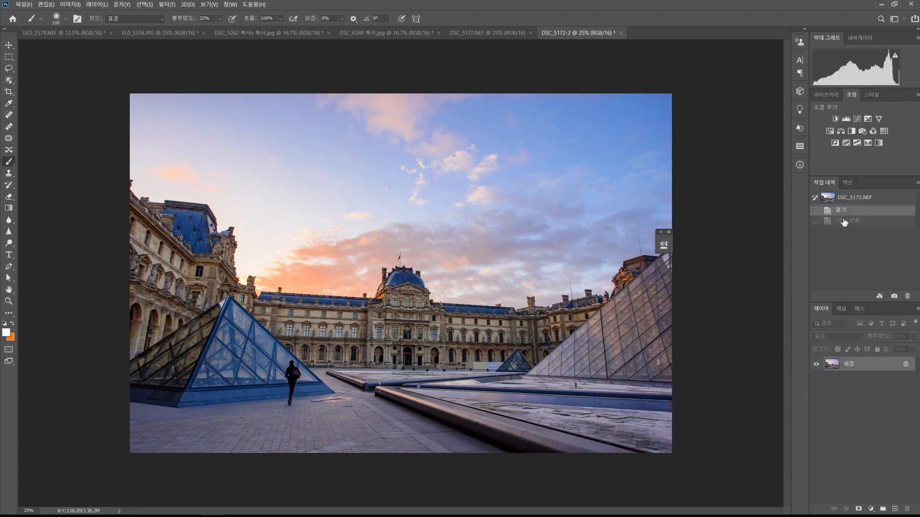
click(843, 218)
click(843, 211)
click(846, 220)
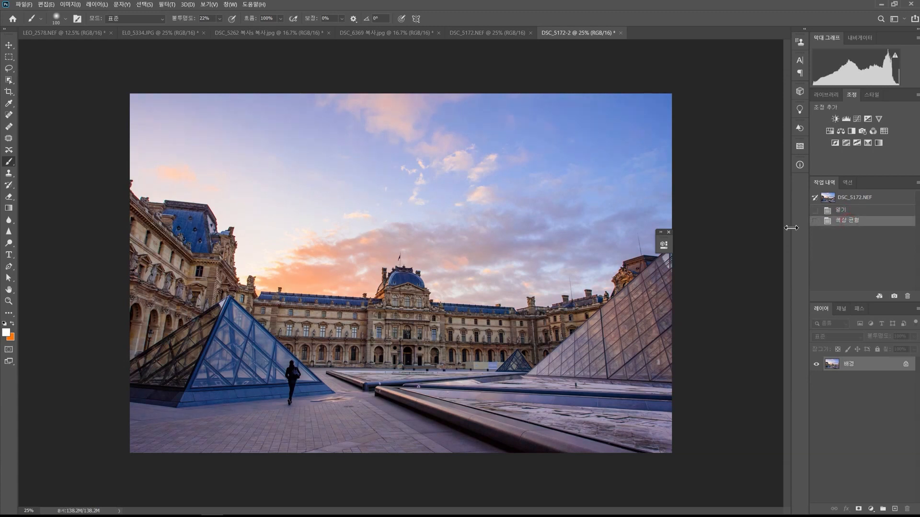
Produce a resized, sharpened version of the photo with the EL photography watermark and view it at 100%
click(764, 234)
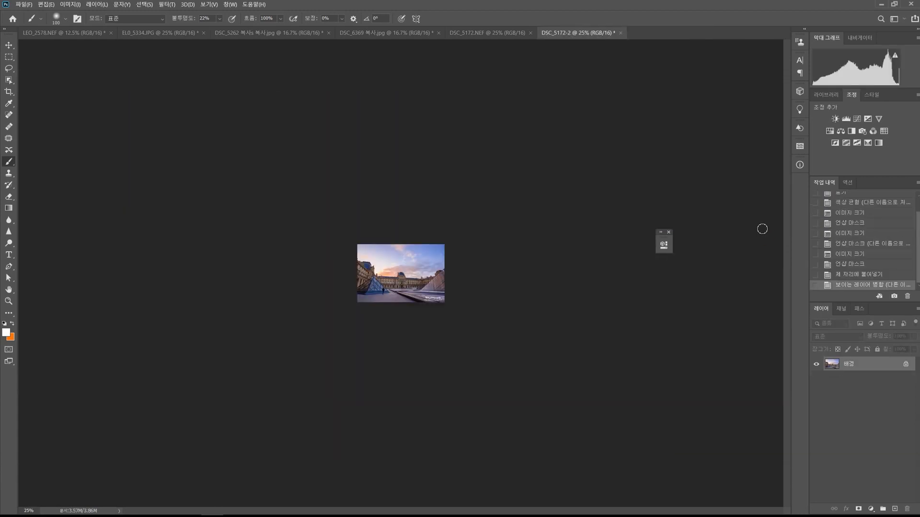
key(ctrl+plus)
key(ctrl+plus)
key(ctrl+plus)
key(ctrl+plus)
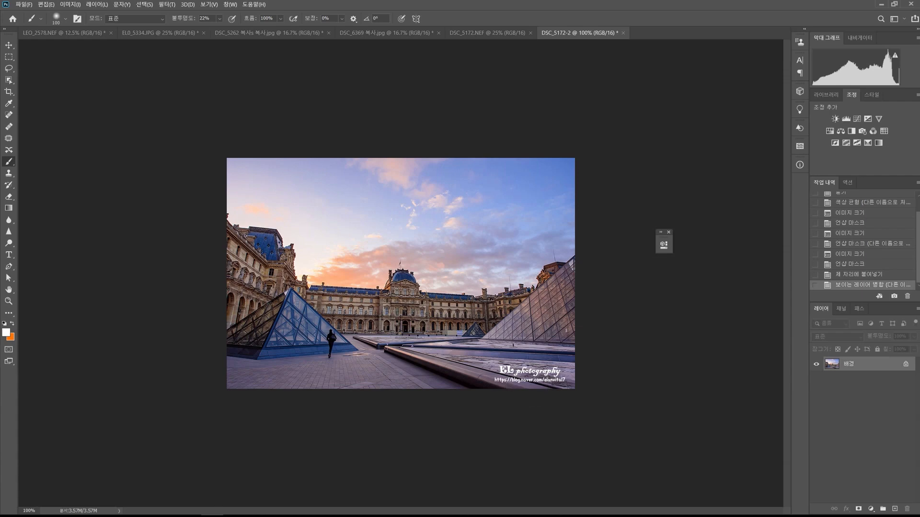
Switch to Bridge and reopen DSC_5172.NEF in Camera Raw
mouse_move(287, 515)
click(257, 506)
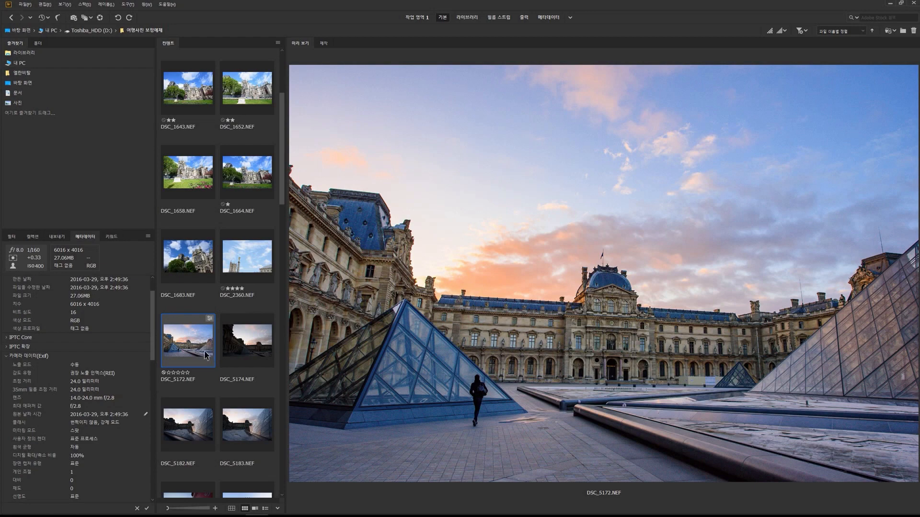
click(262, 354)
click(211, 355)
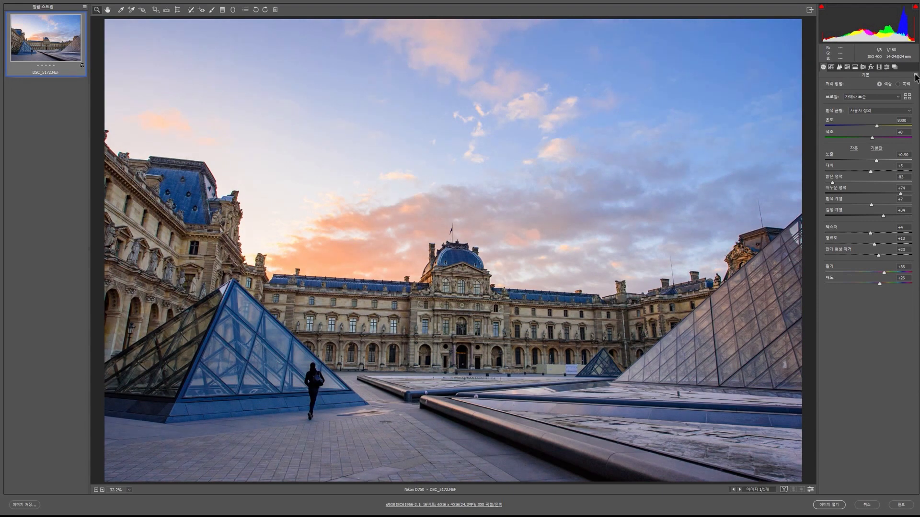
Apply the Camera Raw defaults to compare with the original, and restore the saved image settings
click(915, 77)
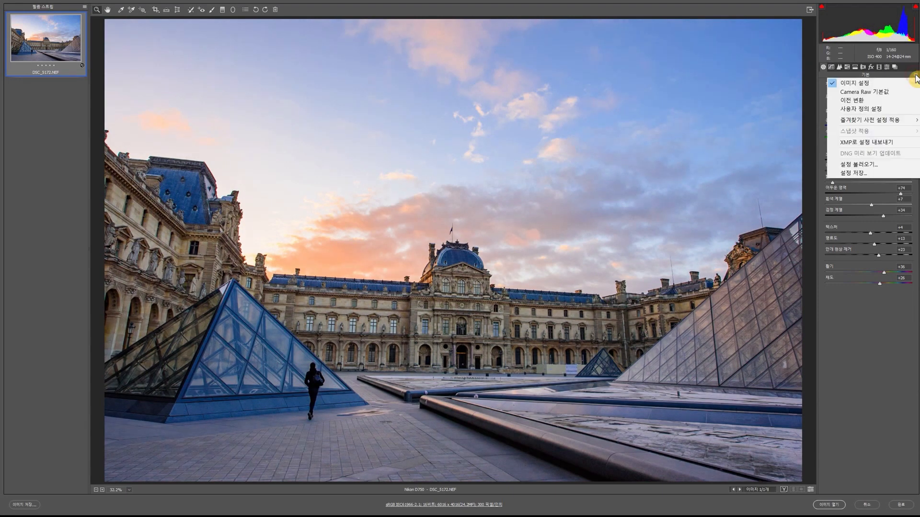
click(883, 91)
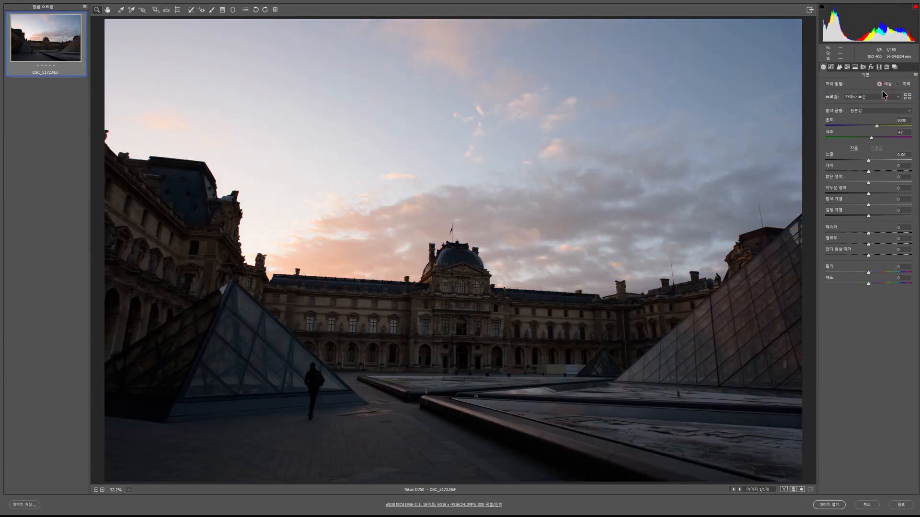
click(915, 76)
click(882, 84)
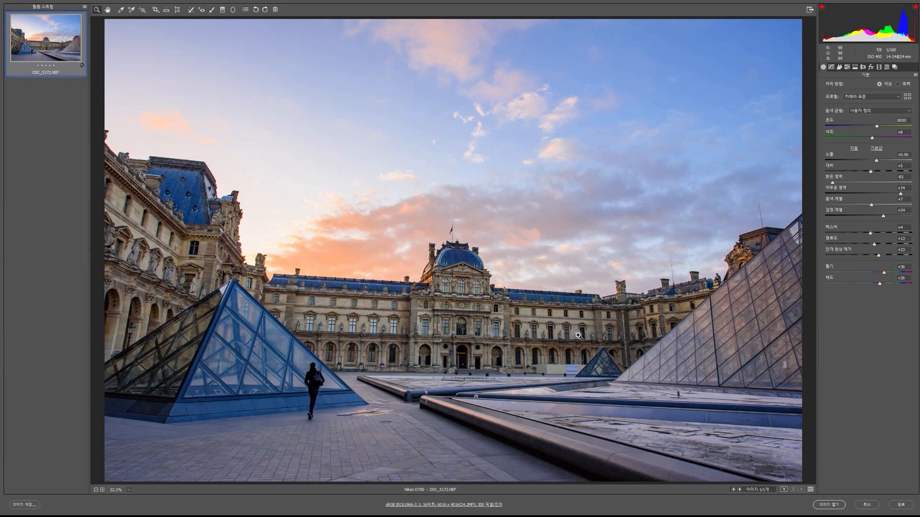
Collapse the favorite presets and try the Choco in Paris, choco in Paris 2, EL HDR and elan in Natrang2 presets
click(886, 68)
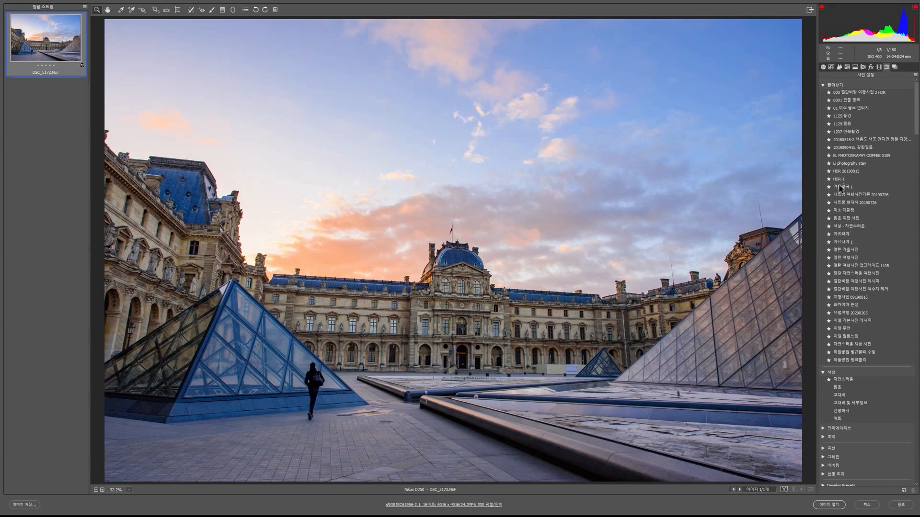
click(824, 85)
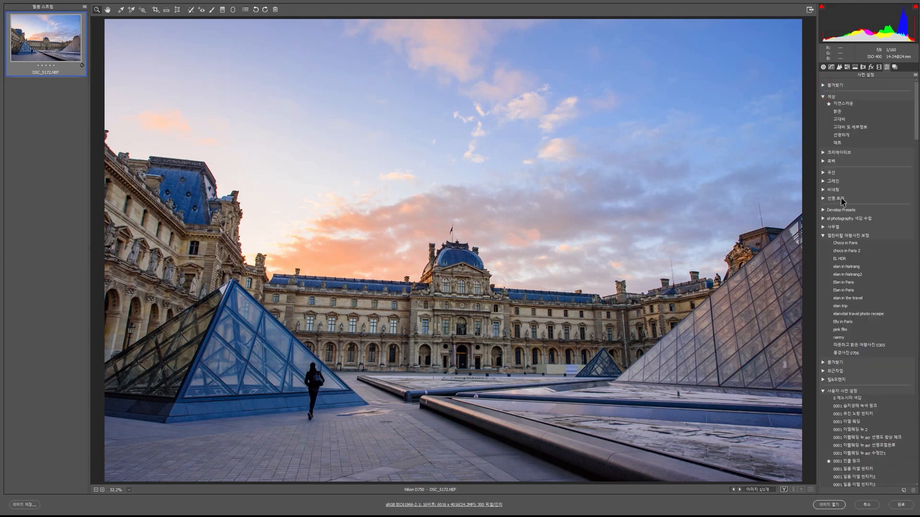
click(845, 244)
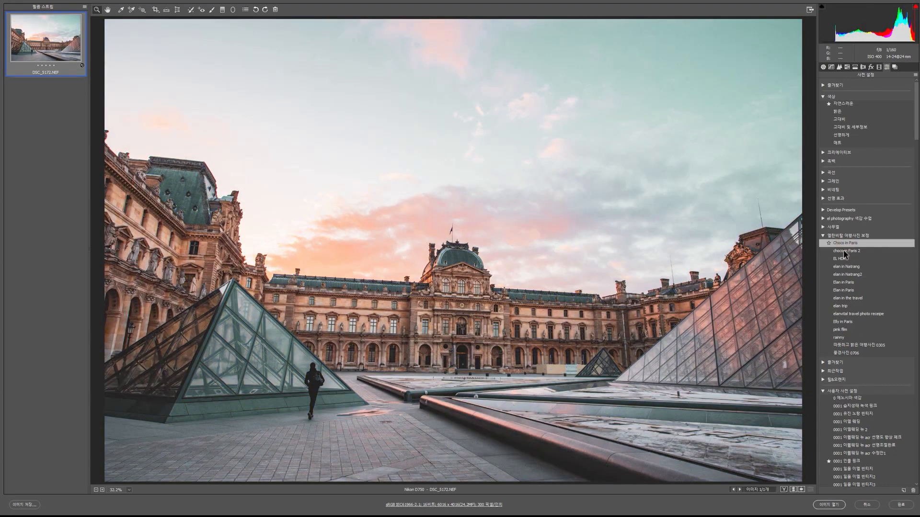
click(845, 252)
click(843, 260)
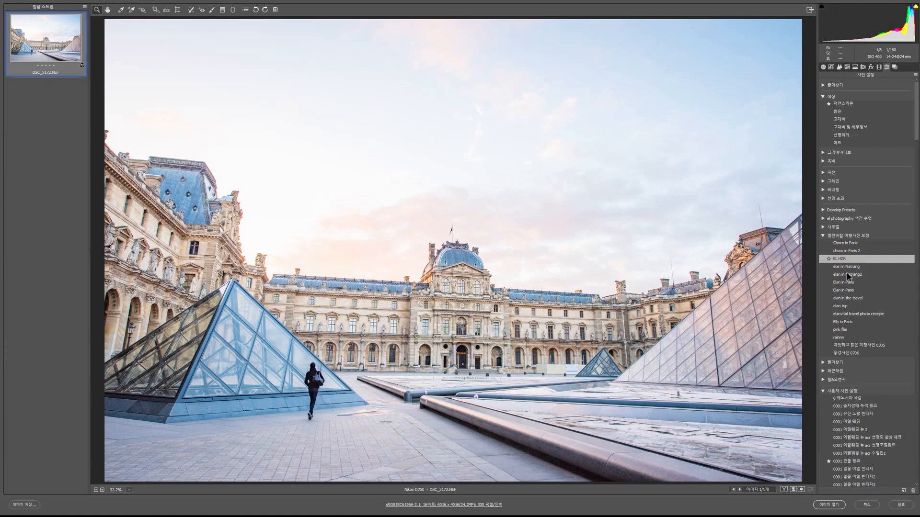
click(846, 274)
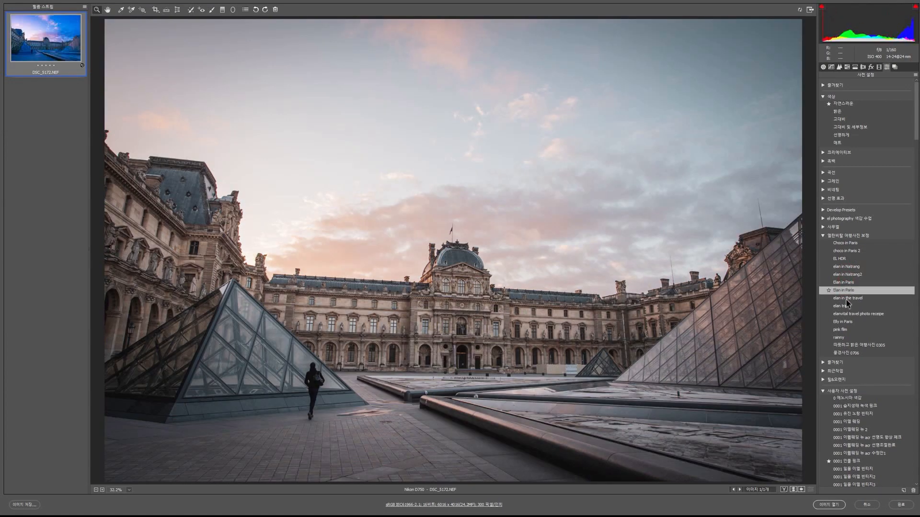
Try the elan in the travel preset against both Elan in Paris presets and elan trip
click(846, 298)
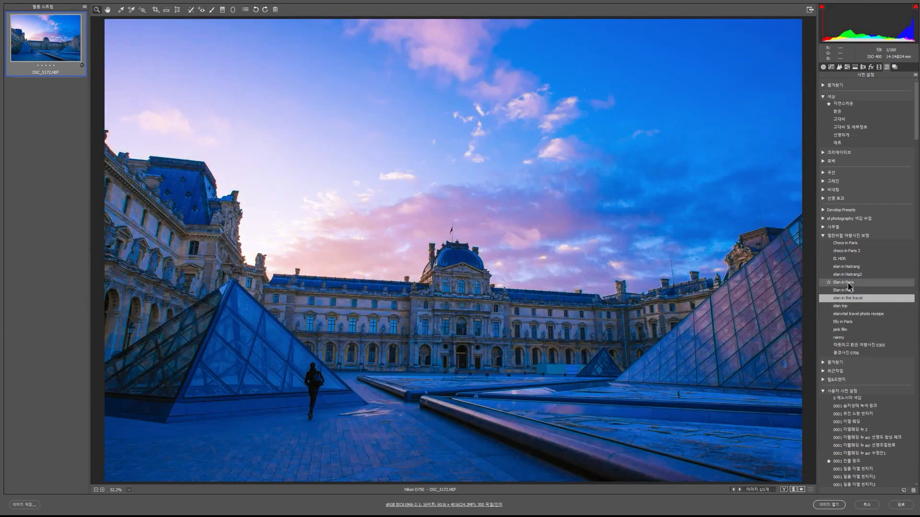
click(844, 291)
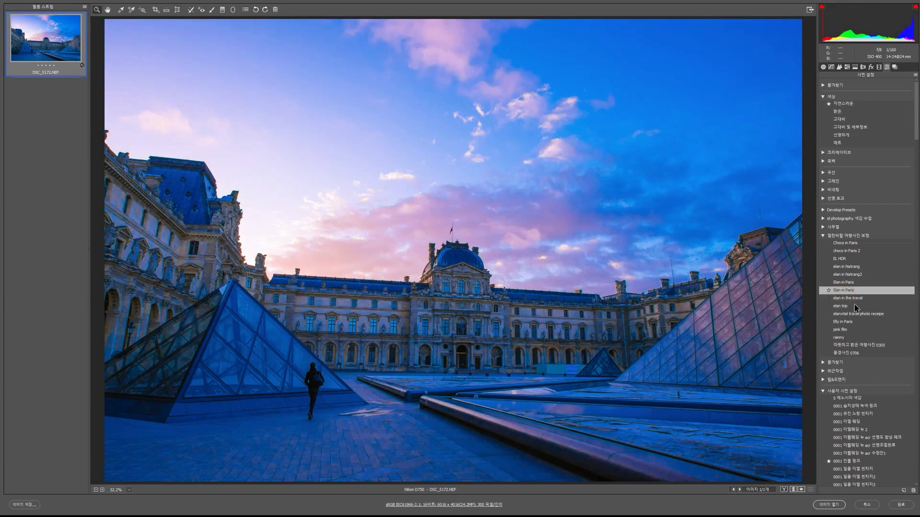
click(848, 283)
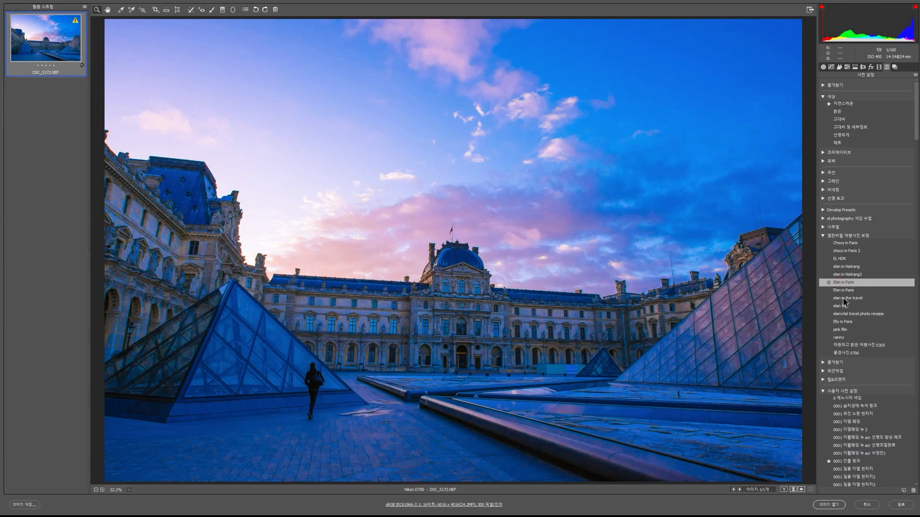
click(845, 299)
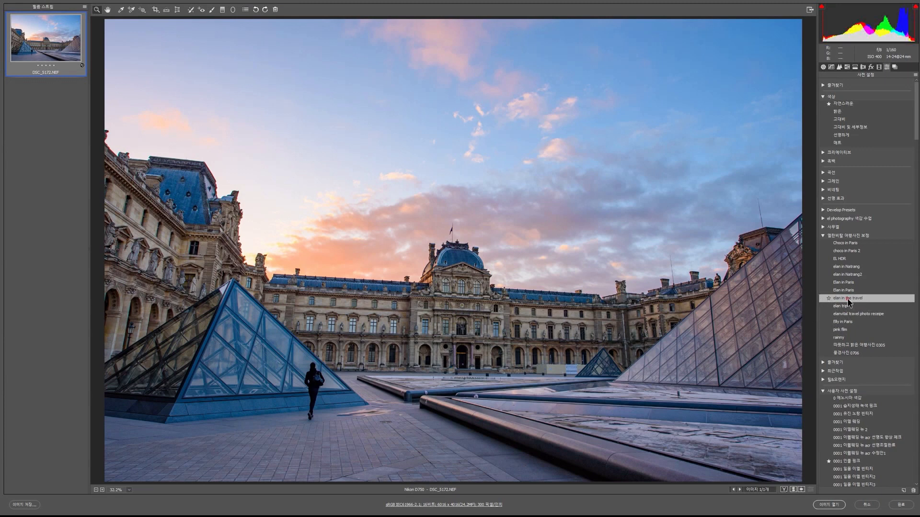
click(845, 306)
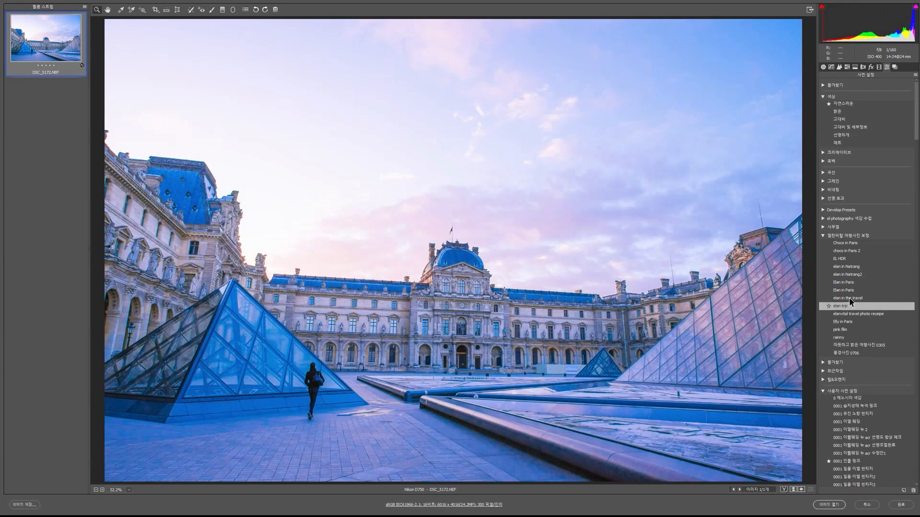
Apply the elan in the travel preset to the Louvre photo and open the result in Photoshop
click(849, 298)
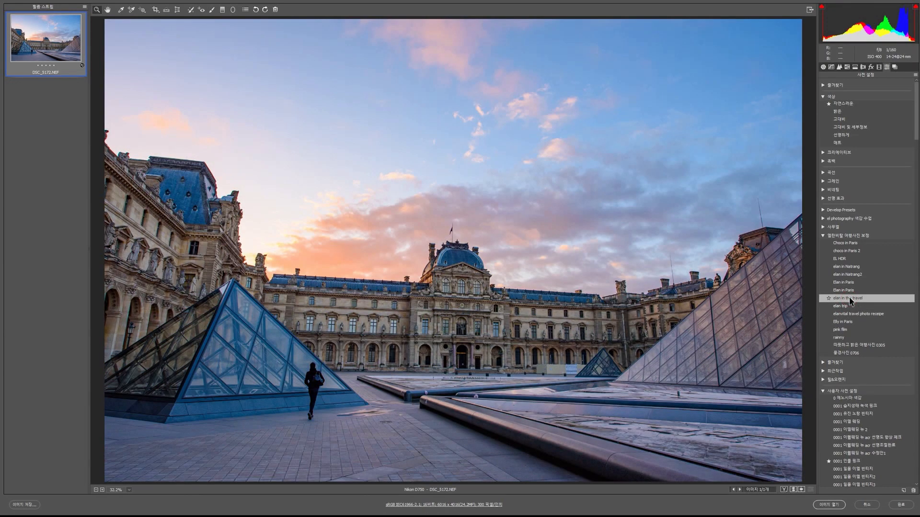
click(832, 505)
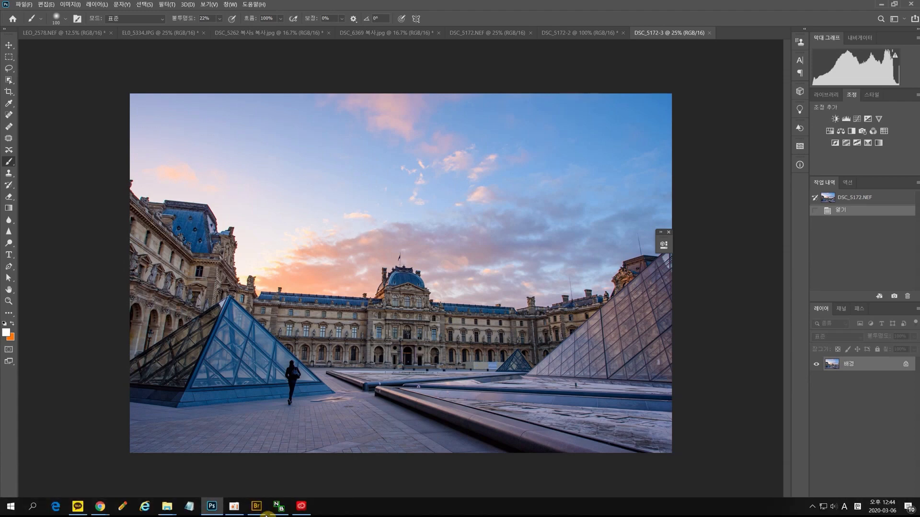
Switch to Bridge and open the neighbouring Louvre photo DSC_5174.NEF in Camera Raw
click(261, 512)
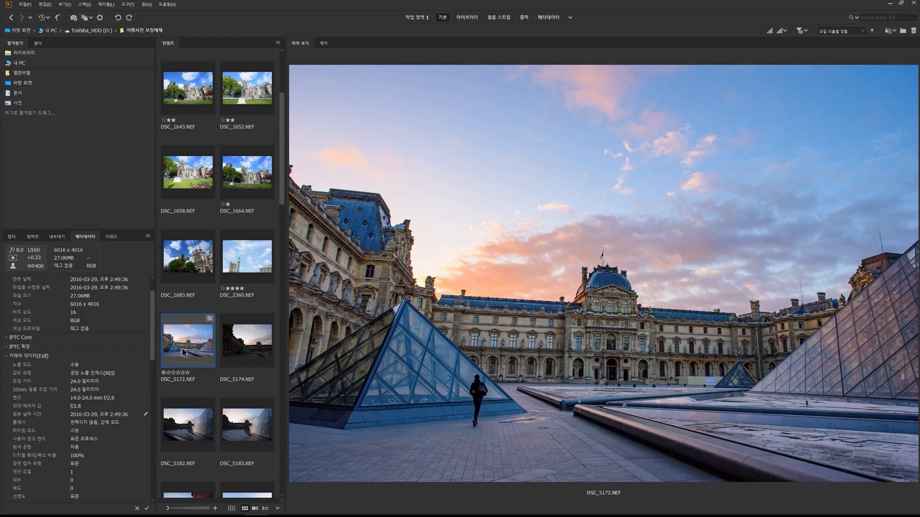
click(246, 360)
click(196, 353)
click(249, 351)
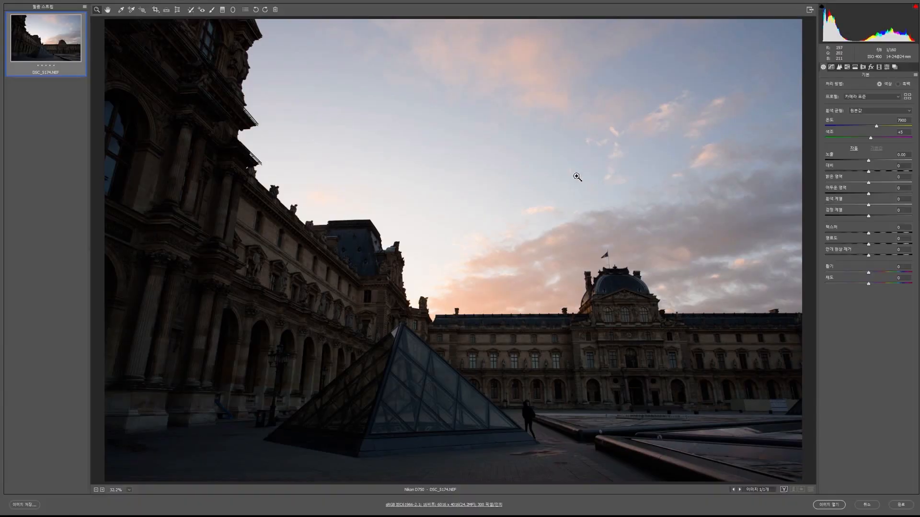
Correct the Louvre photo with the previous conversion, Exposure +0.65 and Shadows +73, and open the result in Photoshop
click(915, 75)
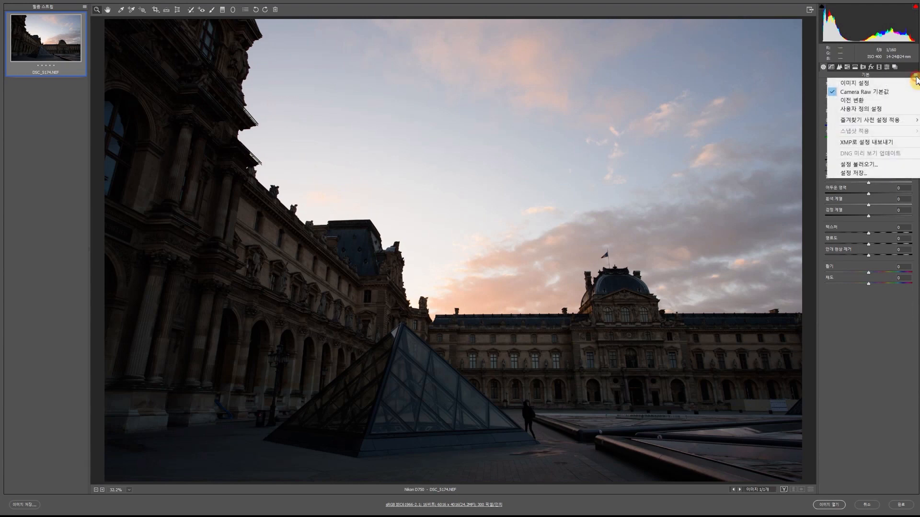
click(856, 102)
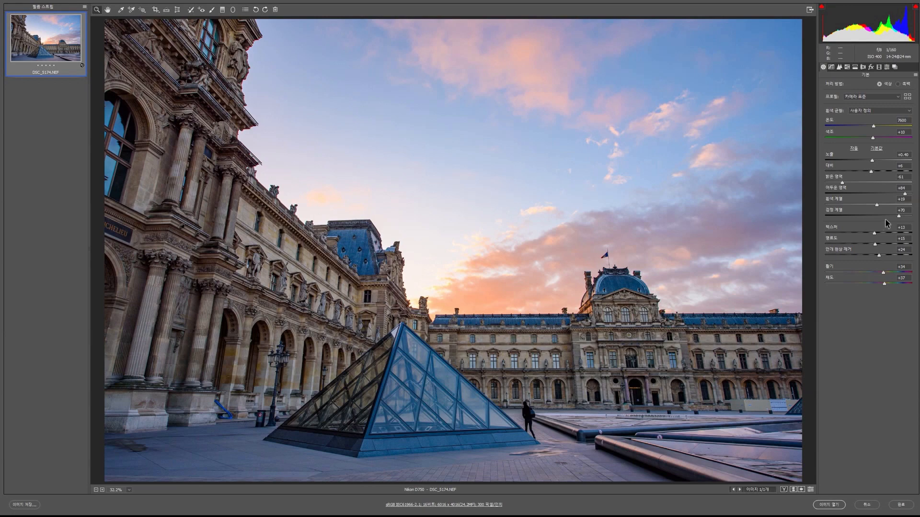
drag(872, 161, 874, 161)
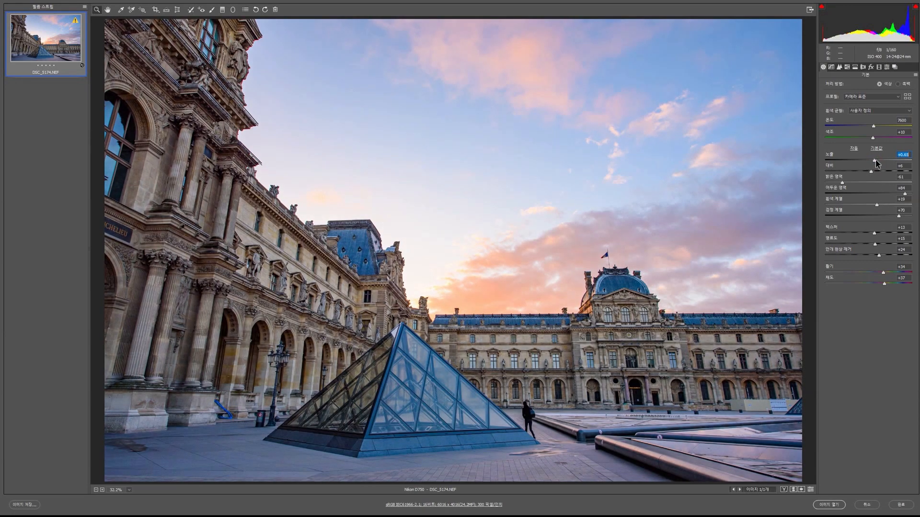
drag(905, 194, 886, 196)
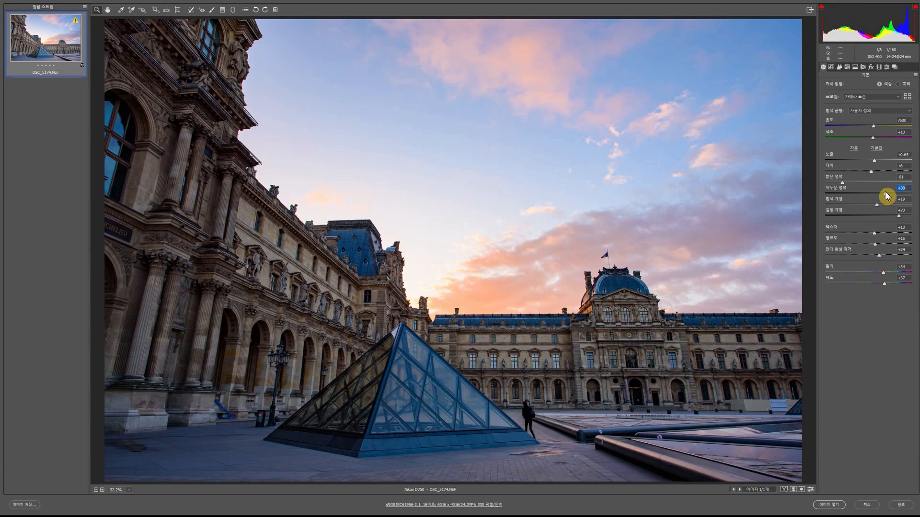
drag(887, 195, 901, 189)
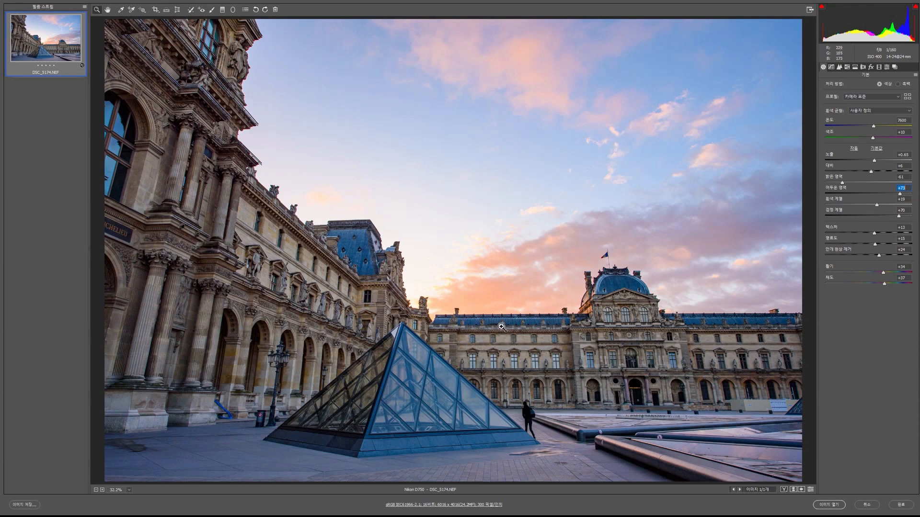
click(829, 505)
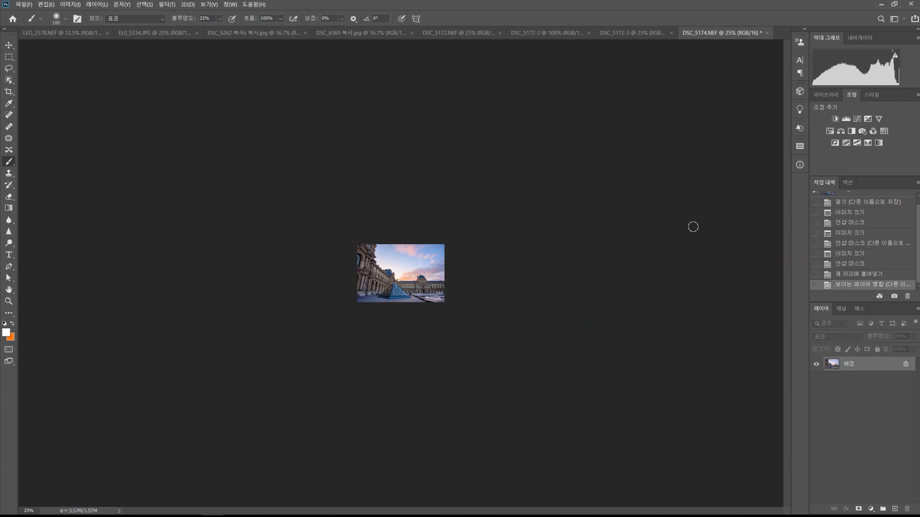
Review the processed photo's history at 100%, state by state, from the first image resize to the final merge of visible layers
key(ctrl+1)
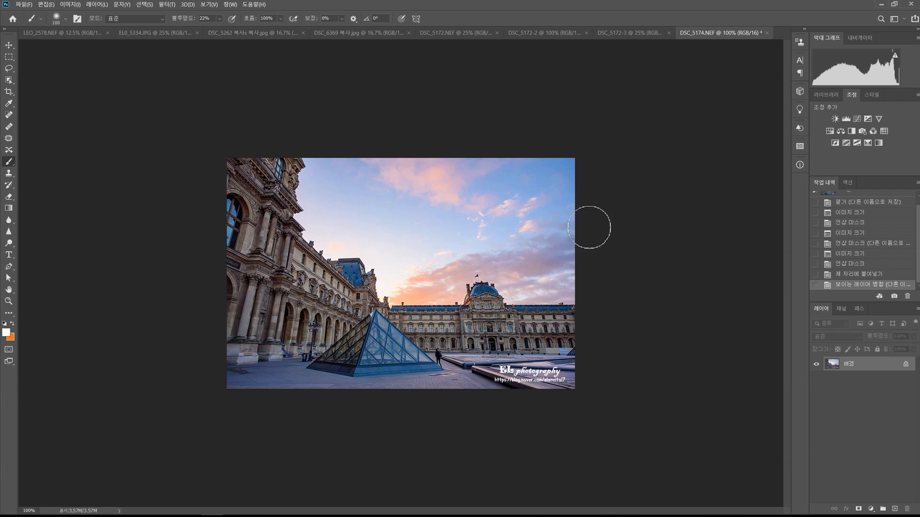
click(852, 213)
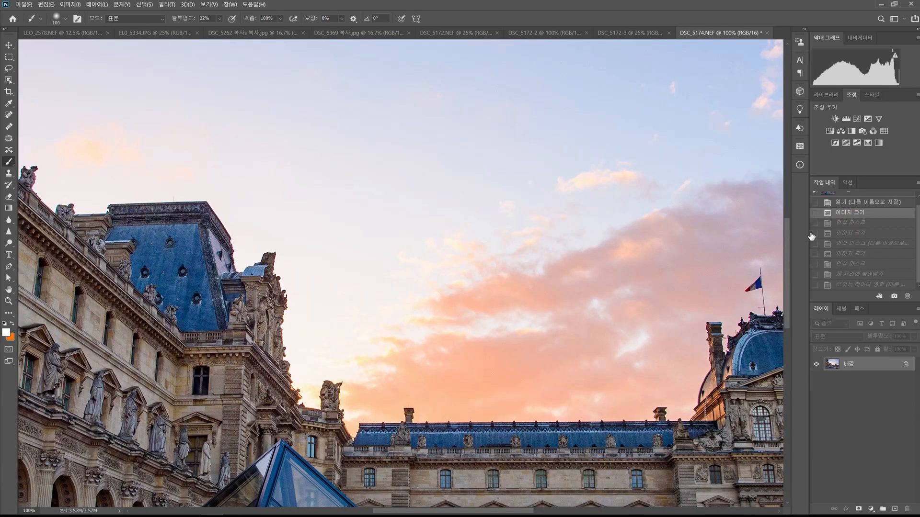
click(848, 224)
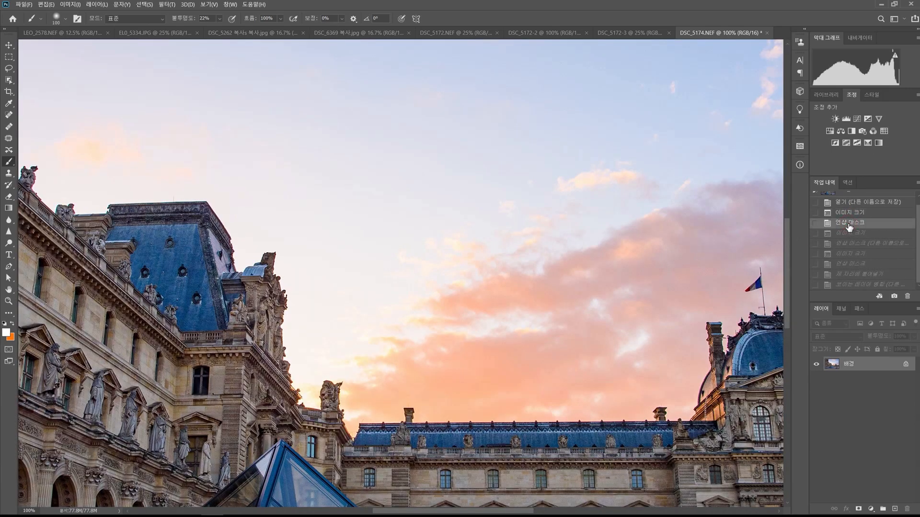
click(851, 234)
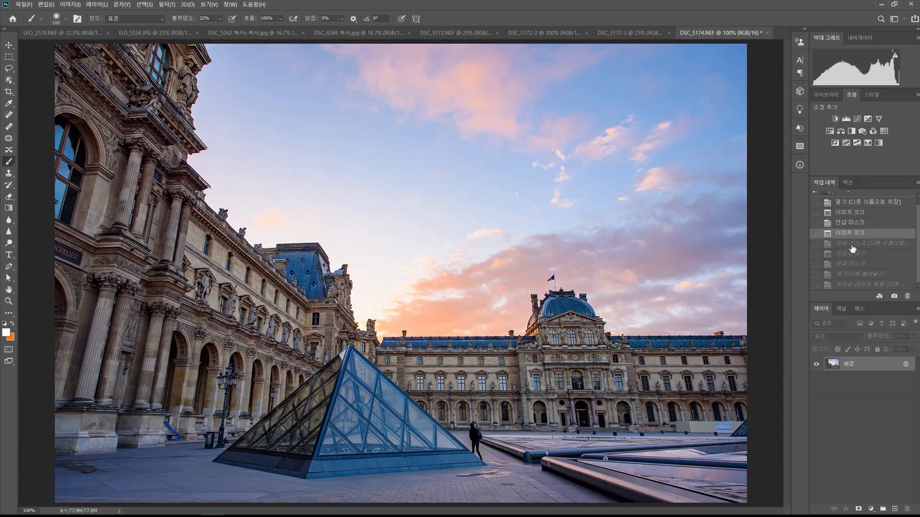
click(852, 244)
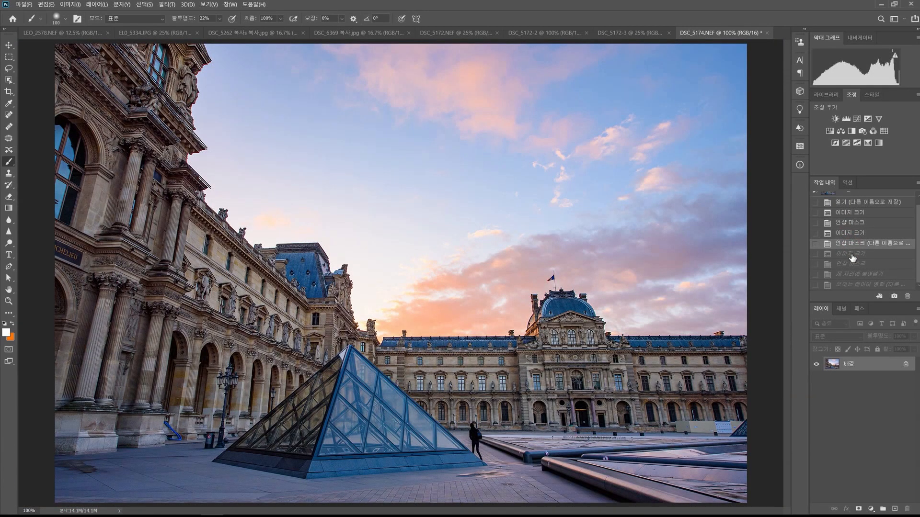
click(853, 255)
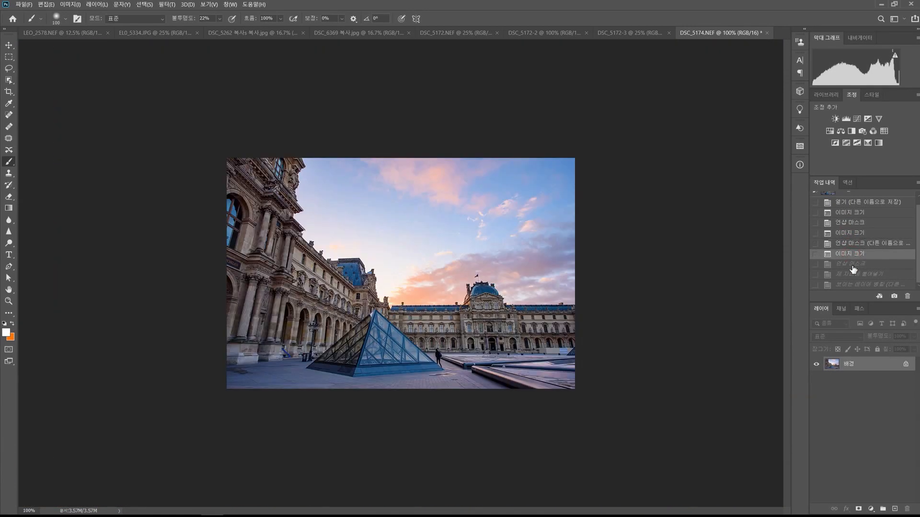
click(853, 268)
click(857, 276)
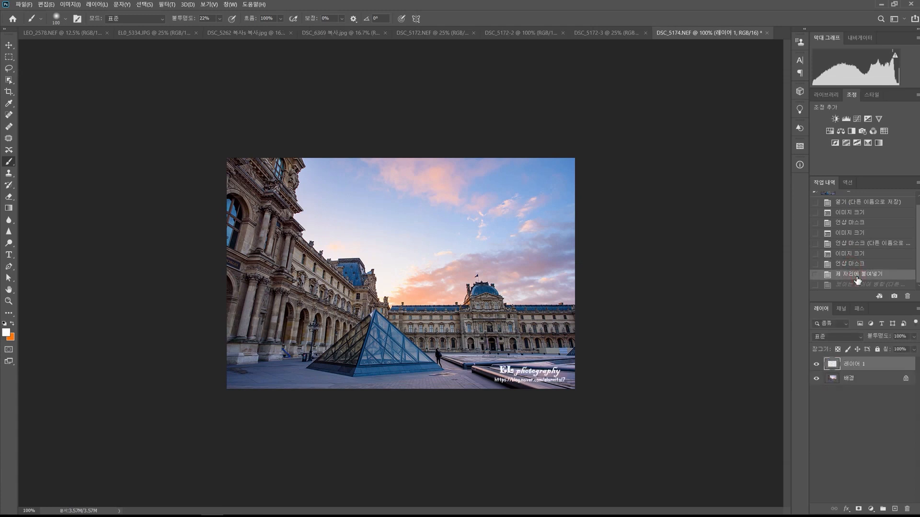
click(853, 285)
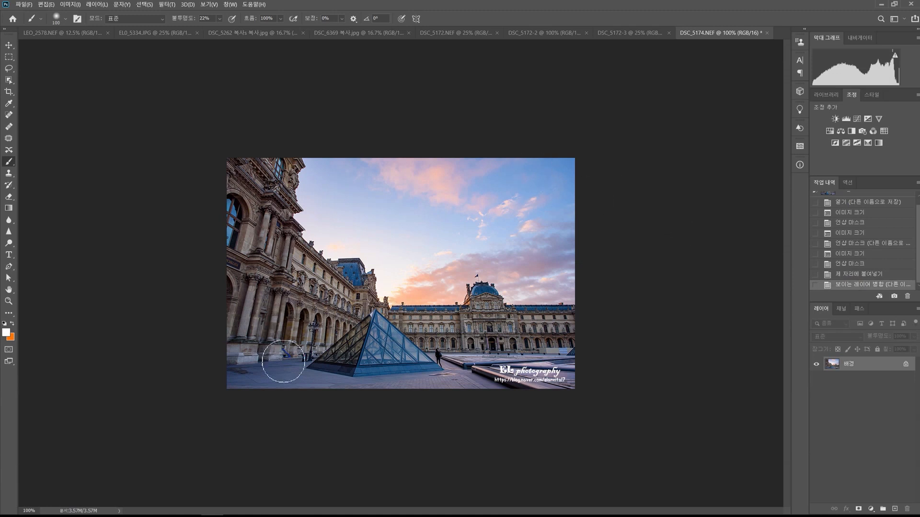
Switch to Bridge and open the Louvre pyramid photo DSC_5182.NEF in Camera Raw
mouse_move(249, 515)
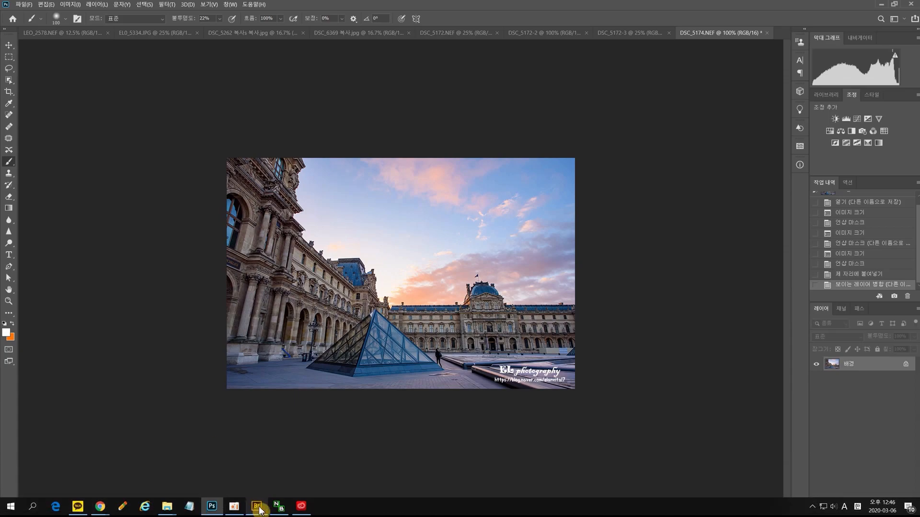
click(258, 507)
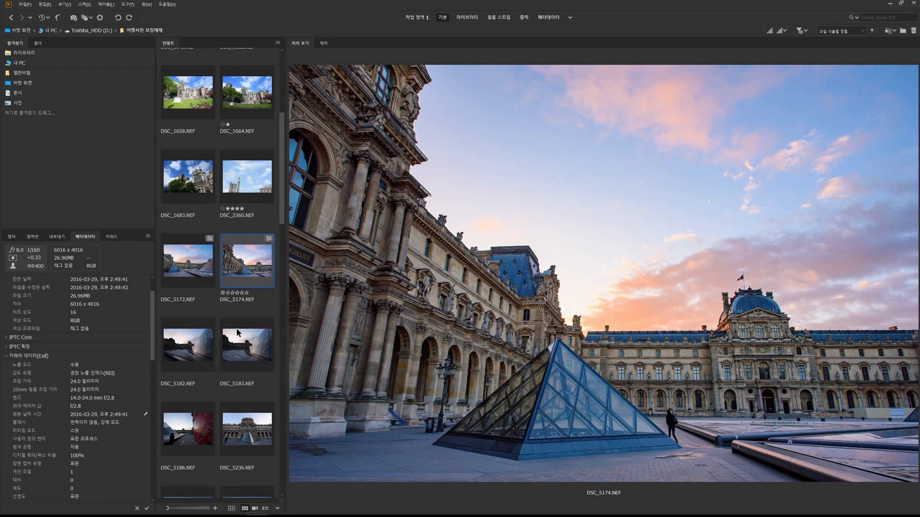
click(205, 338)
click(246, 274)
click(201, 346)
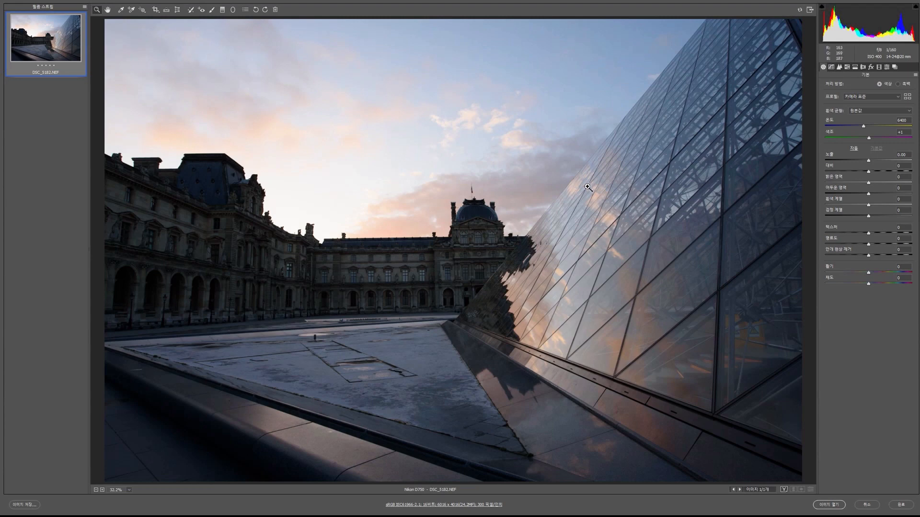
Apply the previous conversion to the pyramid photo, set Shadows to +55 and open the result in Photoshop
click(915, 74)
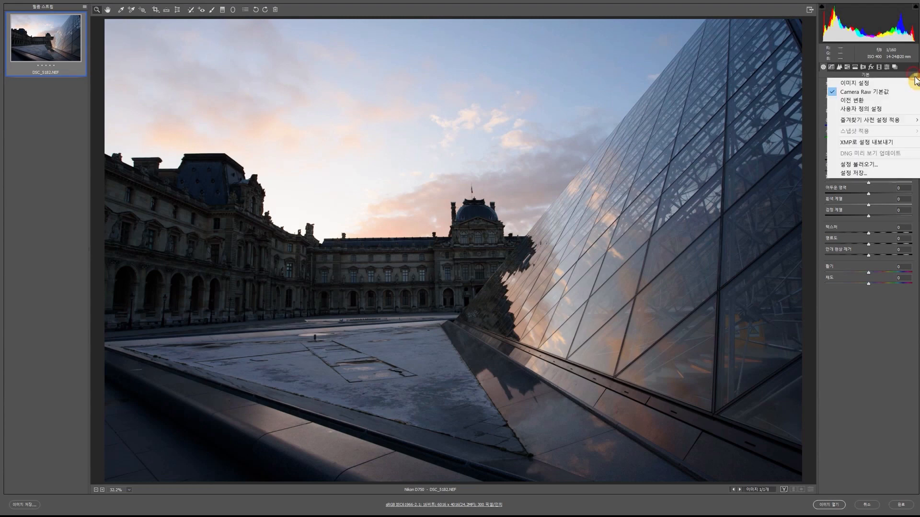
click(865, 102)
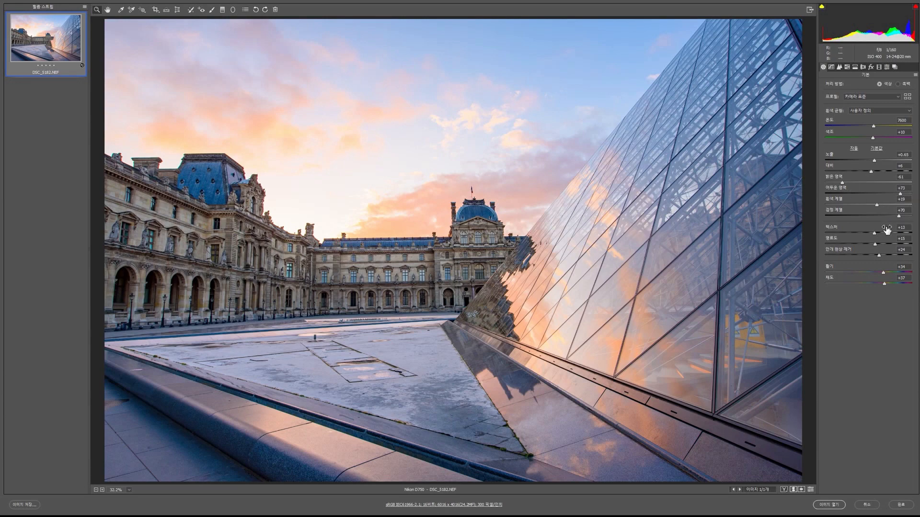
click(899, 188)
text(-13)
key(Return)
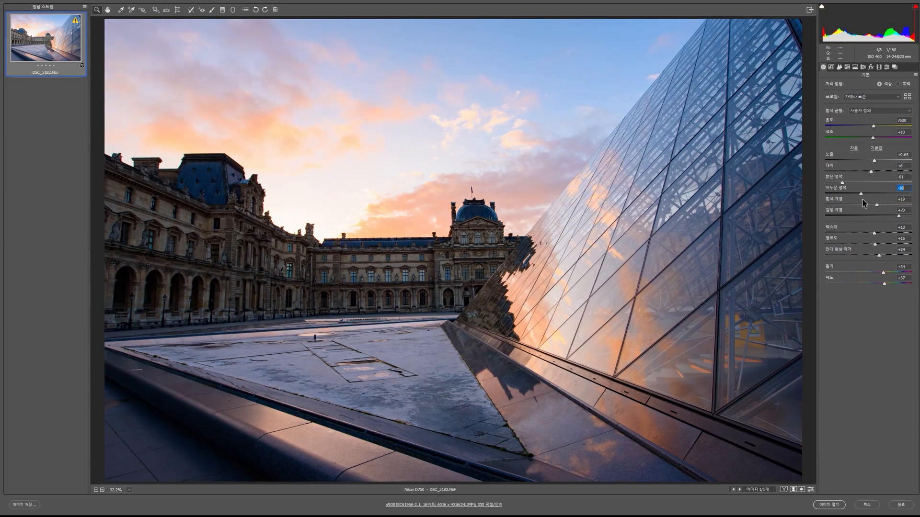
drag(863, 195, 894, 193)
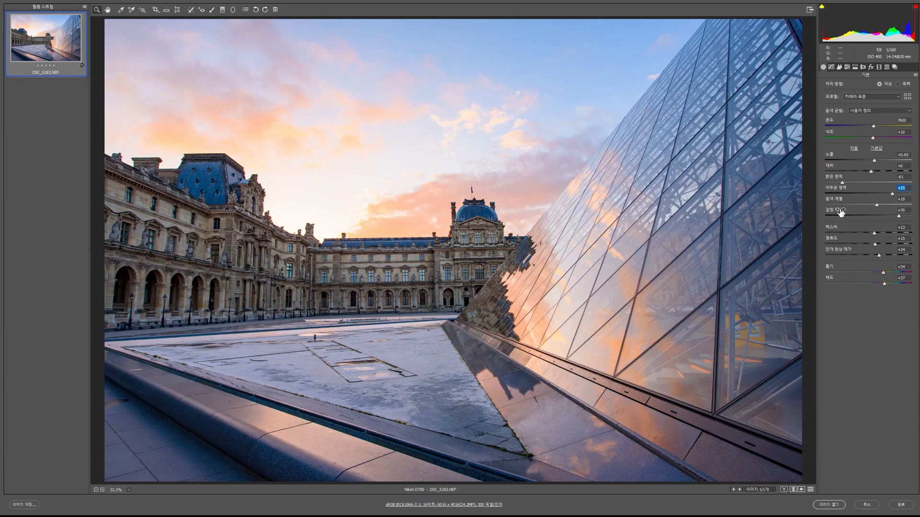
click(835, 509)
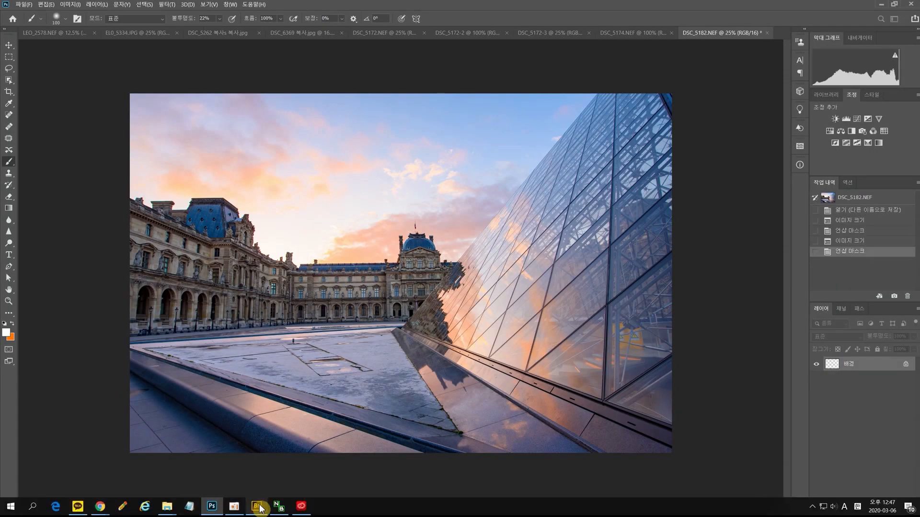
Switch to Bridge and open the neighbouring pyramid photo DSC_5183.NEF in Camera Raw
click(256, 506)
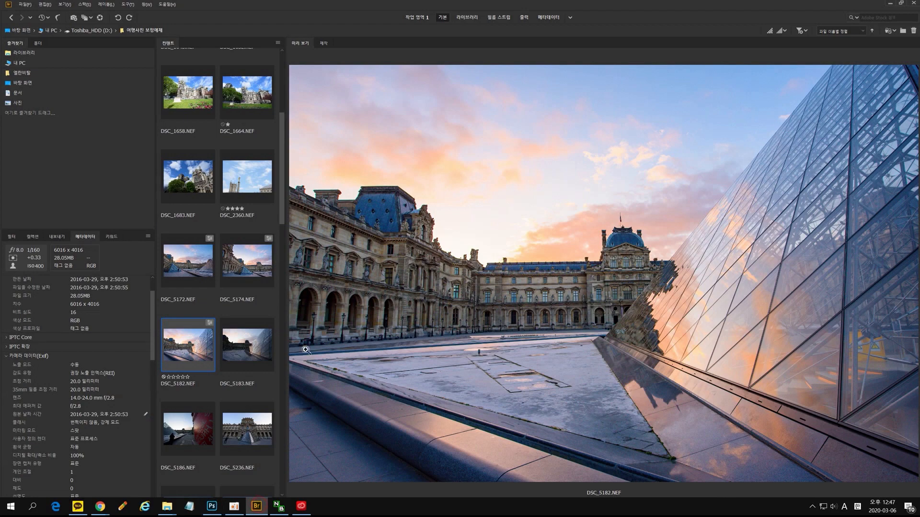
click(263, 354)
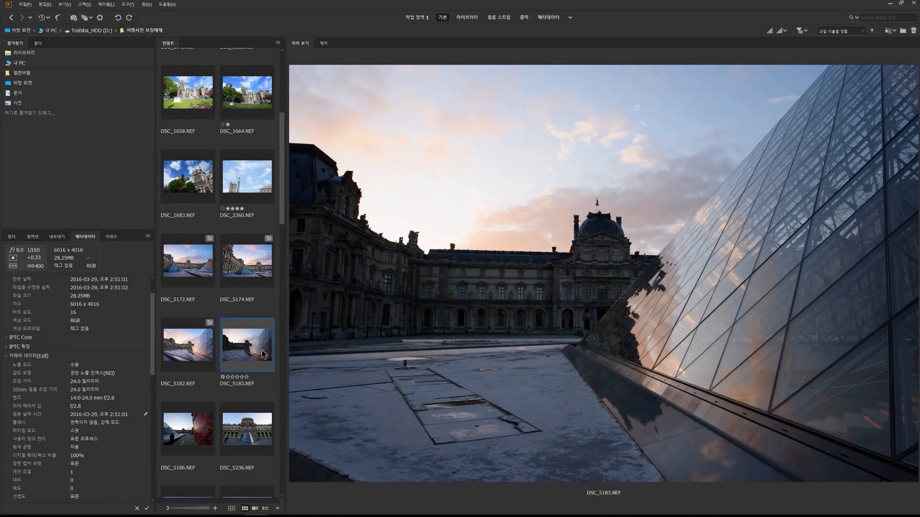
double_click(263, 355)
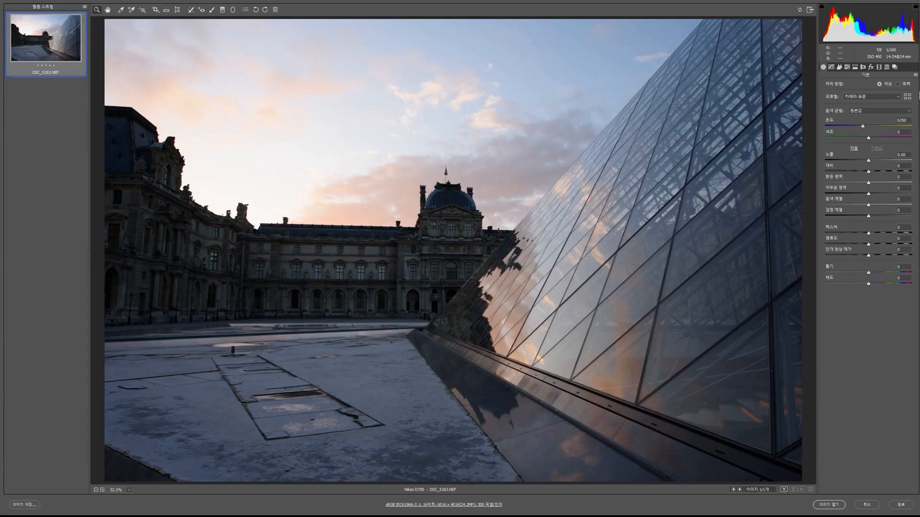
Apply the previous conversion to the photo, compare it with the Camera Raw defaults and reapply it
click(917, 77)
click(869, 98)
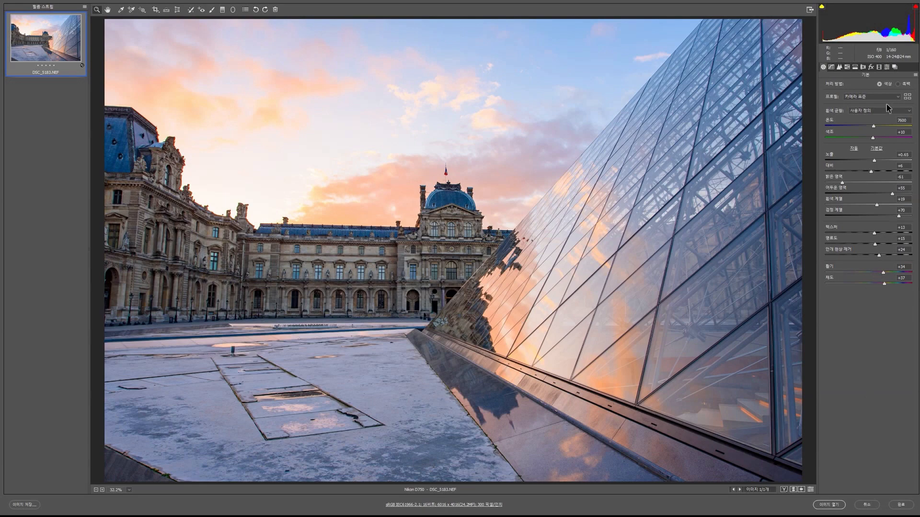
click(916, 75)
click(887, 92)
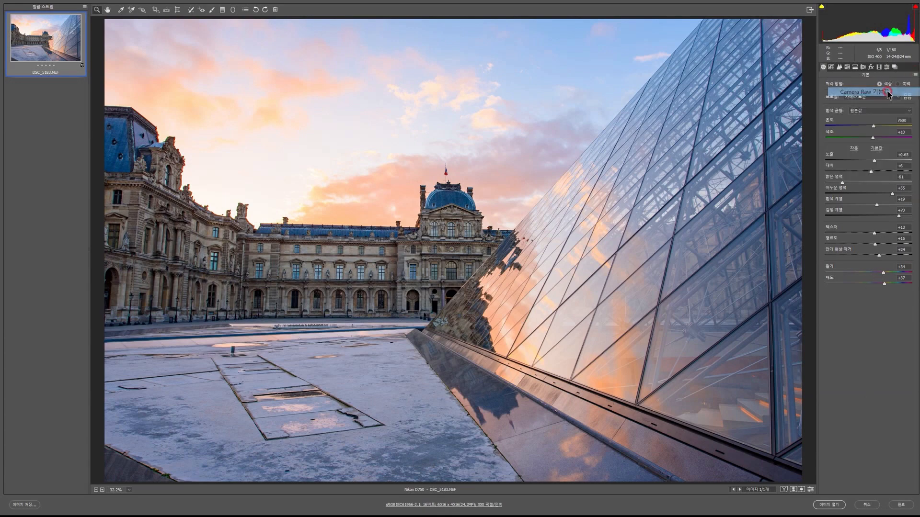
click(915, 75)
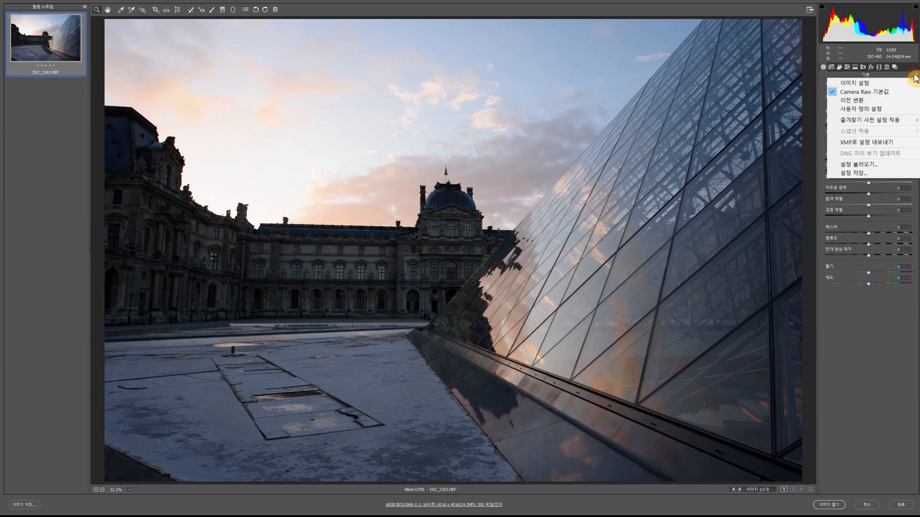
click(869, 98)
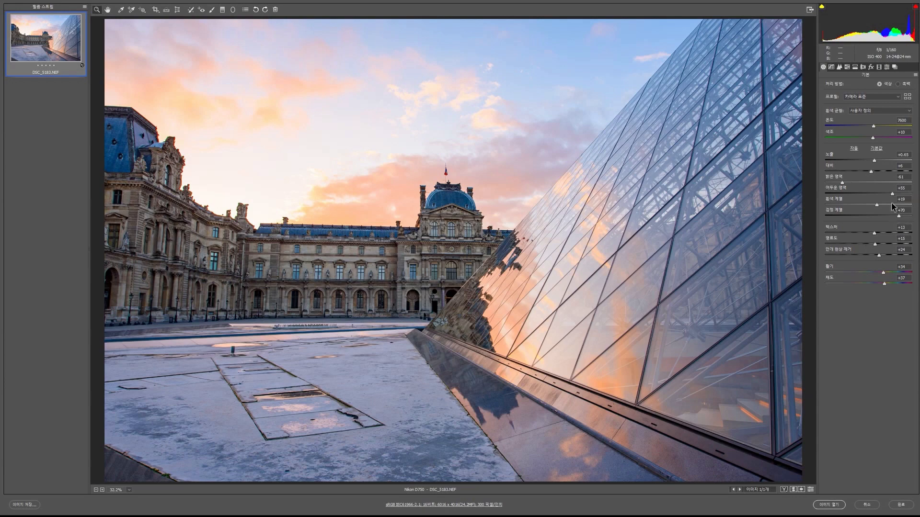
Reset the tone sliders, apply Auto tone and adjust it with Exposure +1.05, Highlights -100 and Blacks +21
click(876, 149)
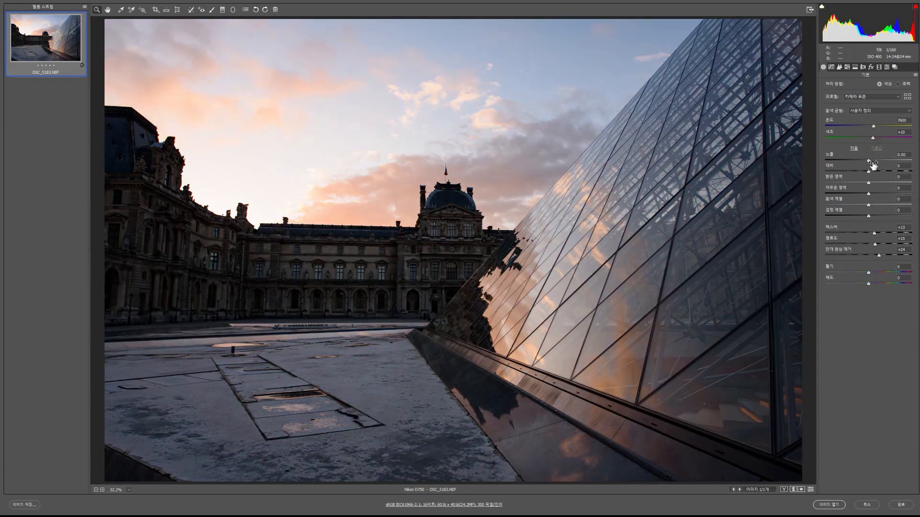
click(854, 149)
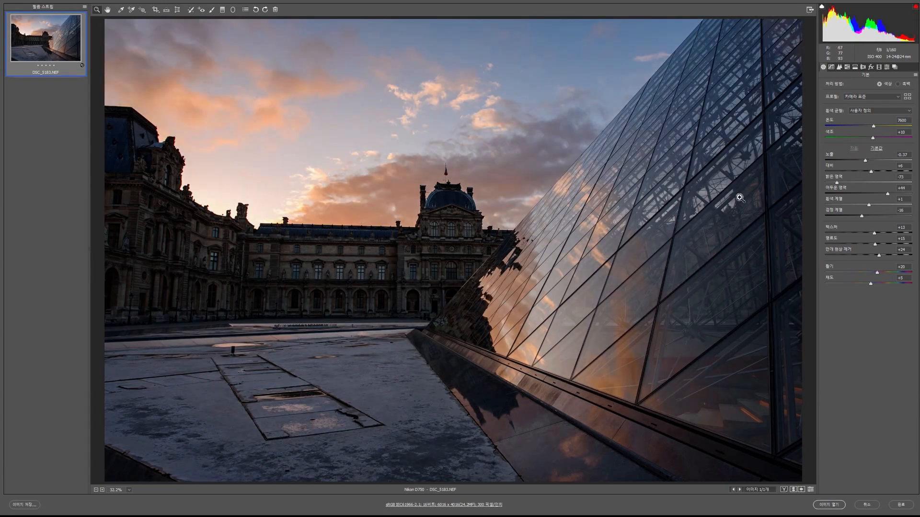
drag(866, 161, 877, 160)
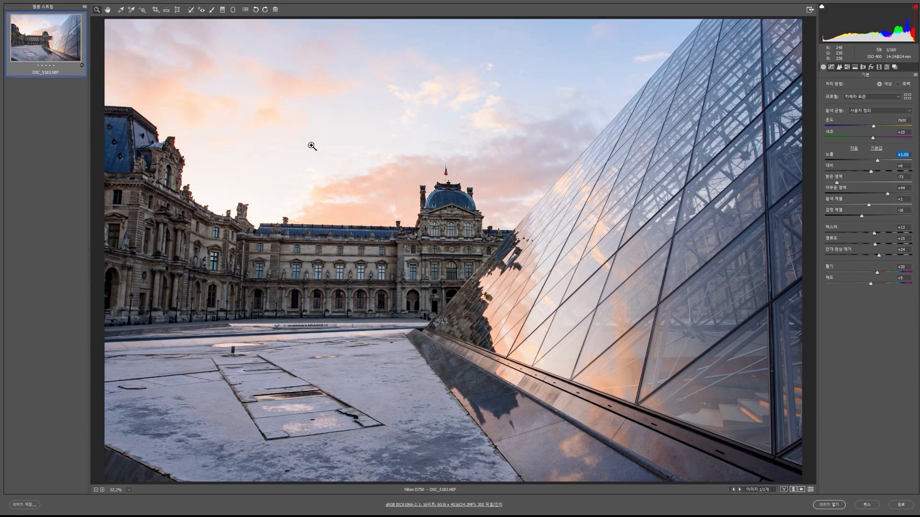
drag(847, 182, 716, 181)
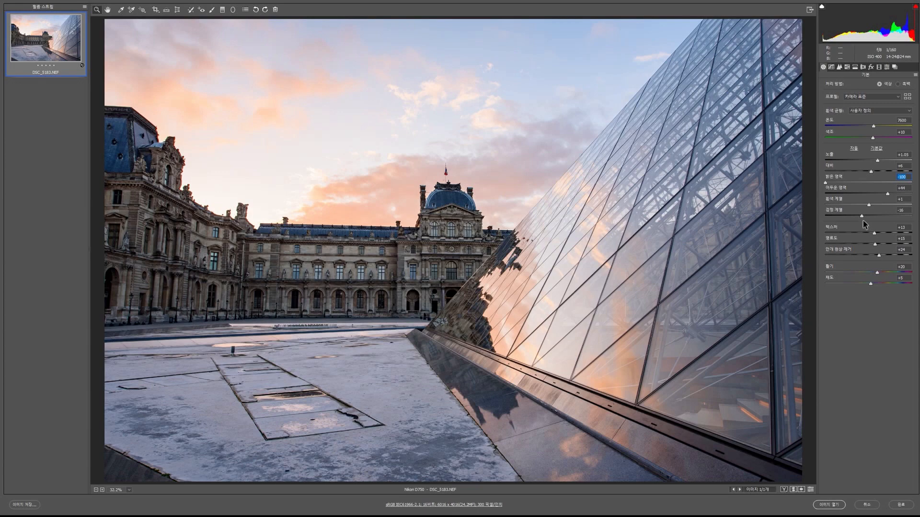
drag(861, 216, 877, 216)
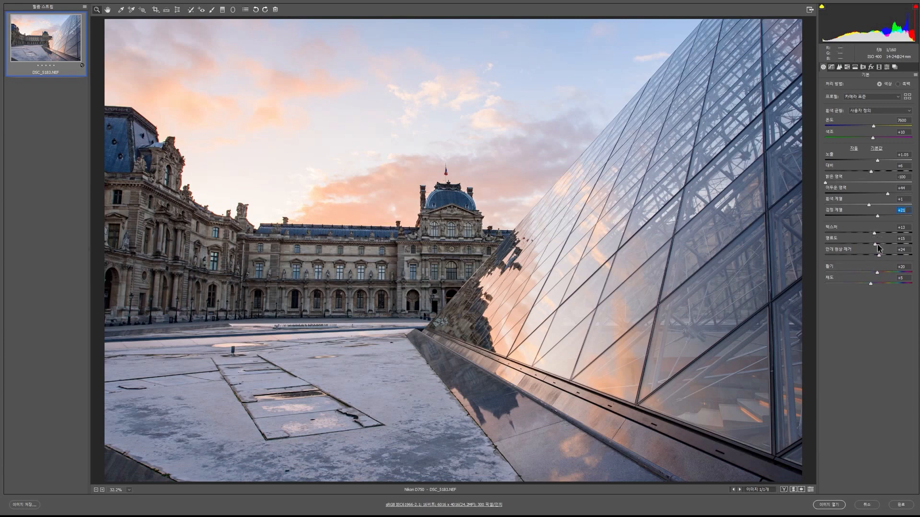
Set Vibrance to +28 and Saturation to +22, and reset Texture, Clarity and Dehaze to 0
drag(875, 272, 878, 284)
drag(874, 234, 879, 234)
double_click(877, 241)
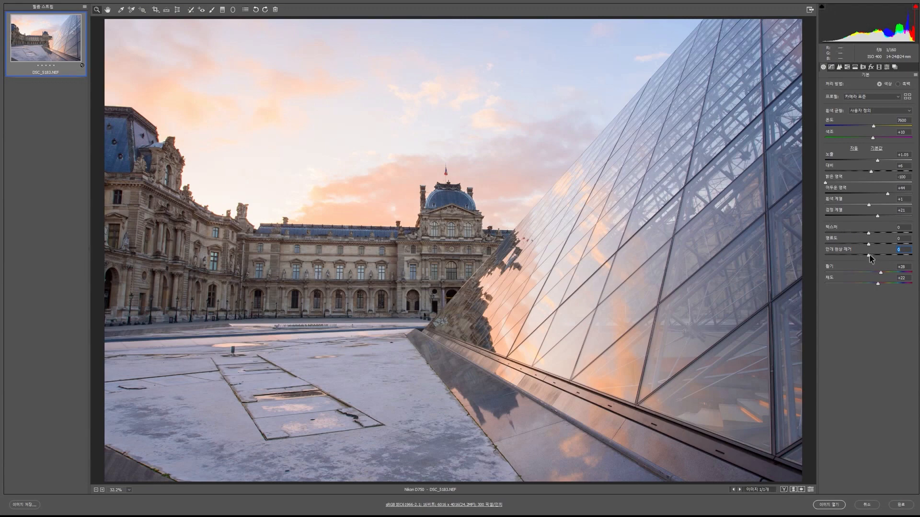
Set Dehaze to +18 and Clarity to +18 for the pyramid photo
mouse_move(871, 258)
mouse_down()
mouse_move(888, 255)
mouse_move(870, 246)
mouse_move(881, 246)
mouse_up()
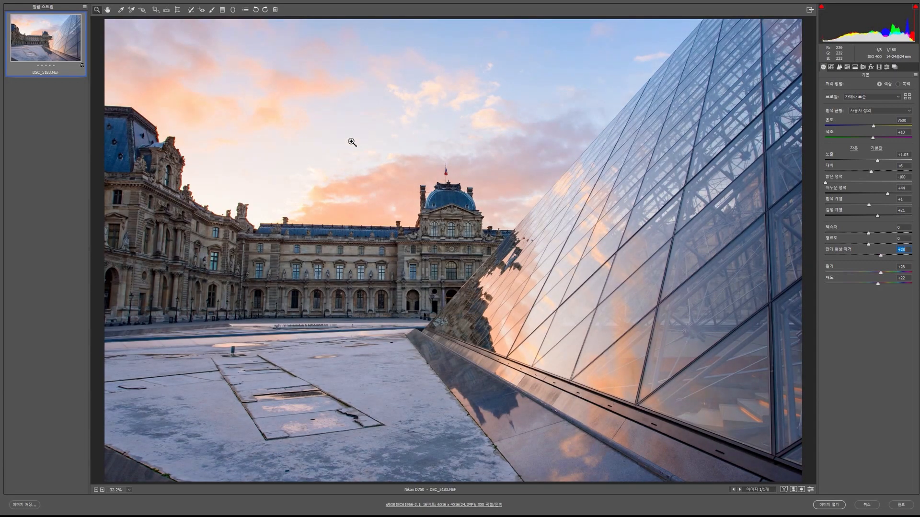
mouse_move(880, 255)
mouse_down()
mouse_move(872, 257)
mouse_move(889, 259)
mouse_move(877, 260)
mouse_up()
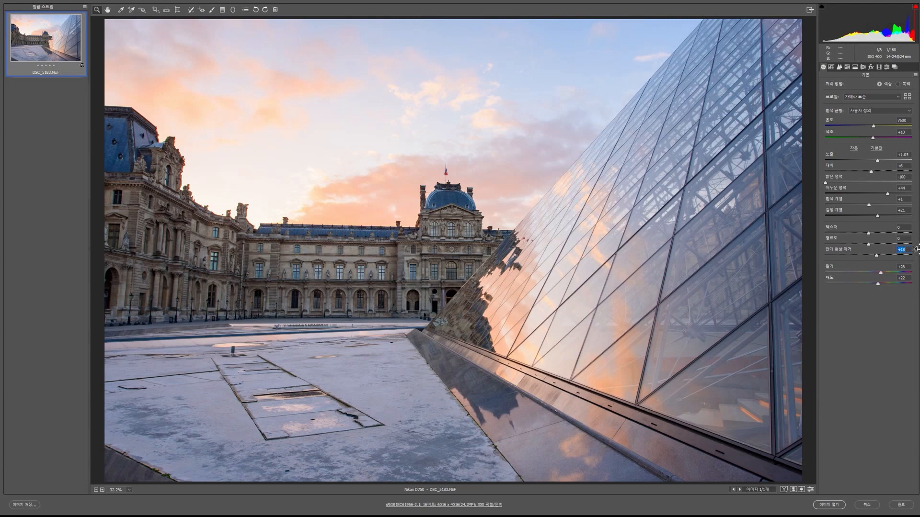
mouse_move(868, 244)
mouse_down()
mouse_move(854, 243)
mouse_move(883, 246)
mouse_up()
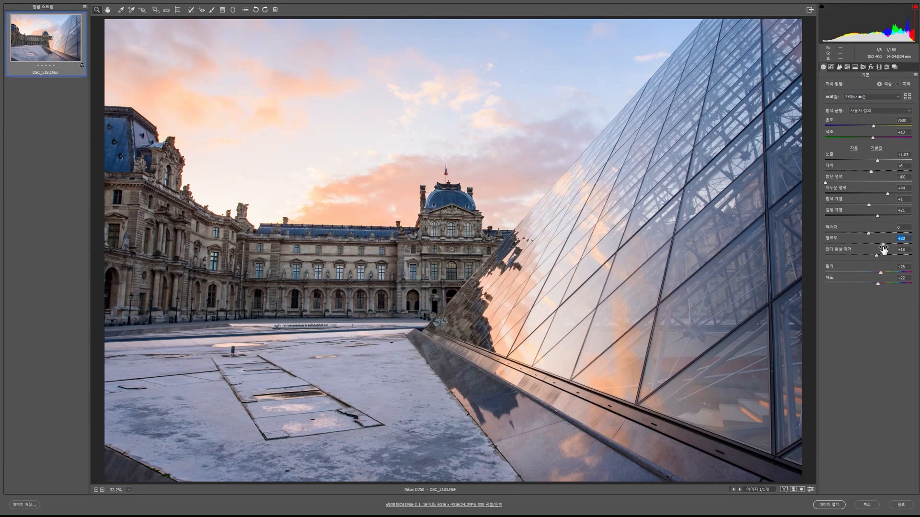
mouse_move(884, 247)
mouse_down()
mouse_move(860, 249)
mouse_move(875, 254)
mouse_up()
Raise Texture to a moderate positive amount and open the pyramid photo in Photoshop
drag(869, 232, 911, 233)
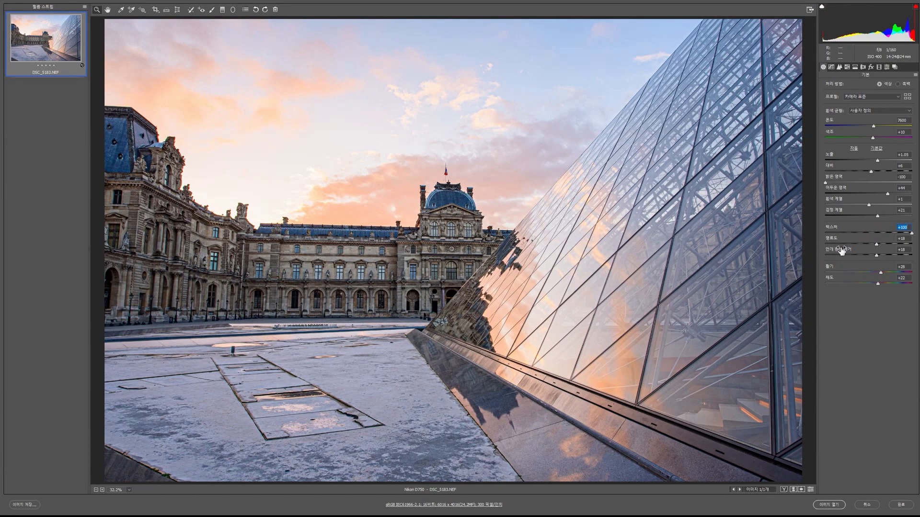
drag(910, 234, 879, 235)
click(837, 507)
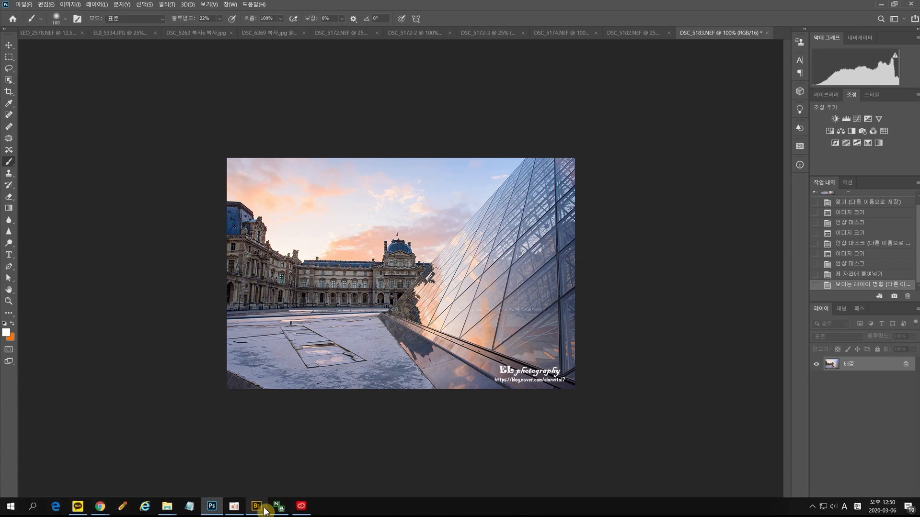
Switch to Bridge, preview the bridge photo DSC_5376.NEF and open the street photo DSC_5345.NEF in Camera Raw
mouse_move(265, 512)
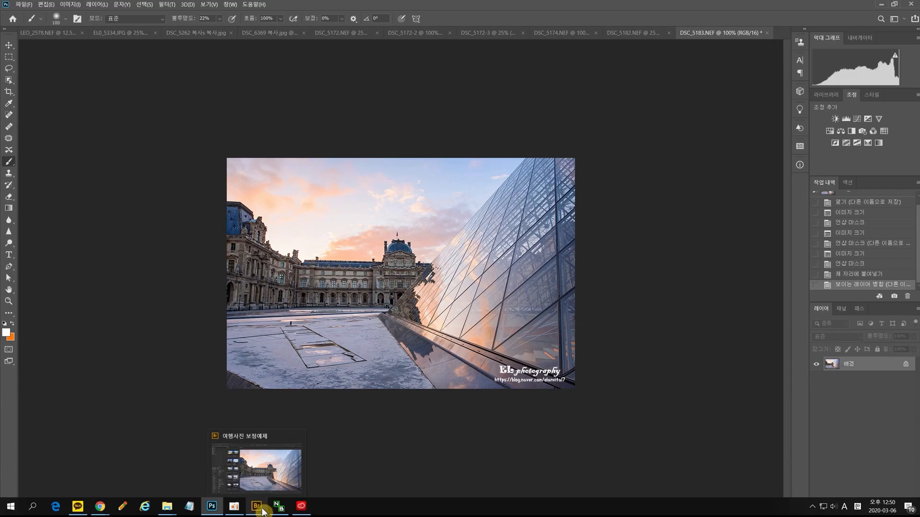
click(265, 510)
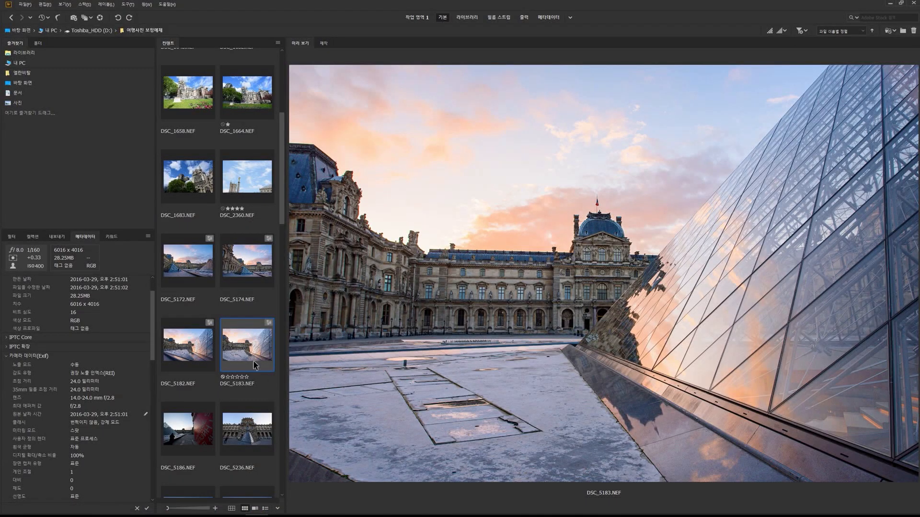
scroll(254, 367, down, 2)
scroll(218, 348, down, 2)
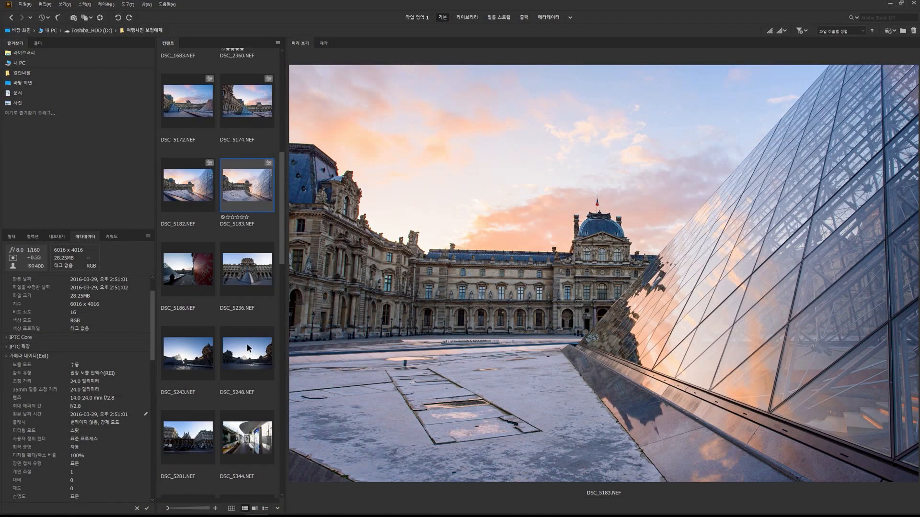
scroll(247, 352, down, 3)
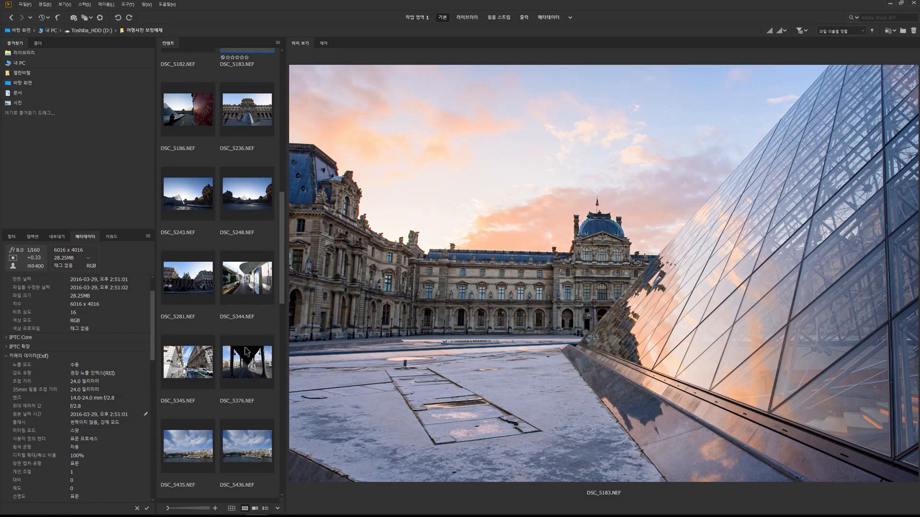
scroll(246, 352, down, 2)
click(249, 284)
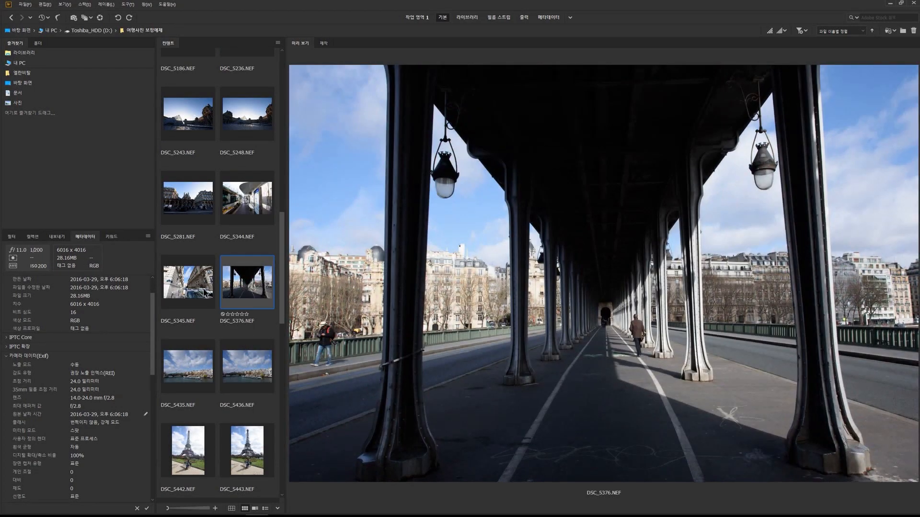
click(198, 291)
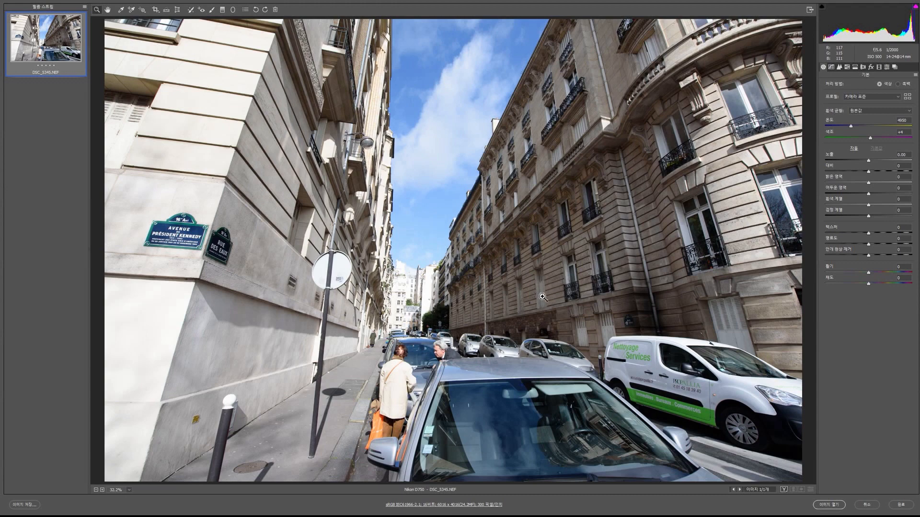
Compare the Choco in Paris and choco in Paris 2 presets with the Camera Raw defaults, and apply choco in Paris 2
click(886, 67)
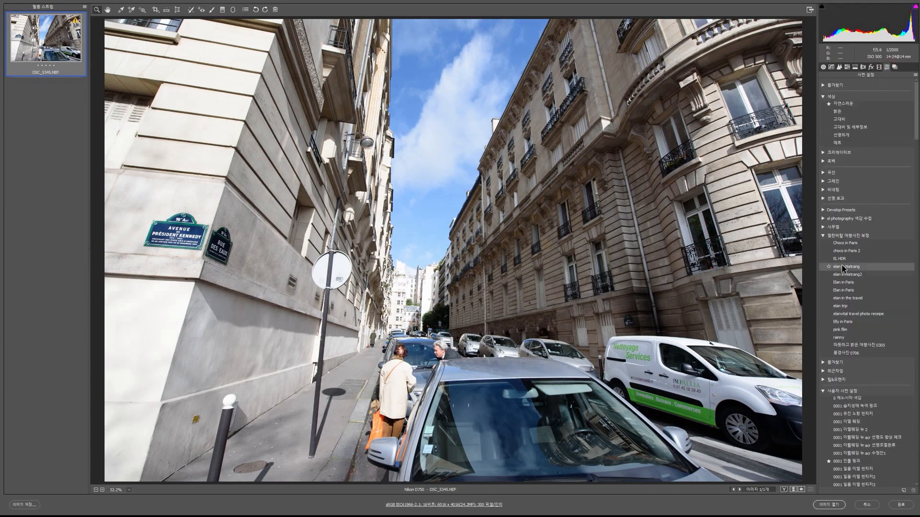
click(846, 252)
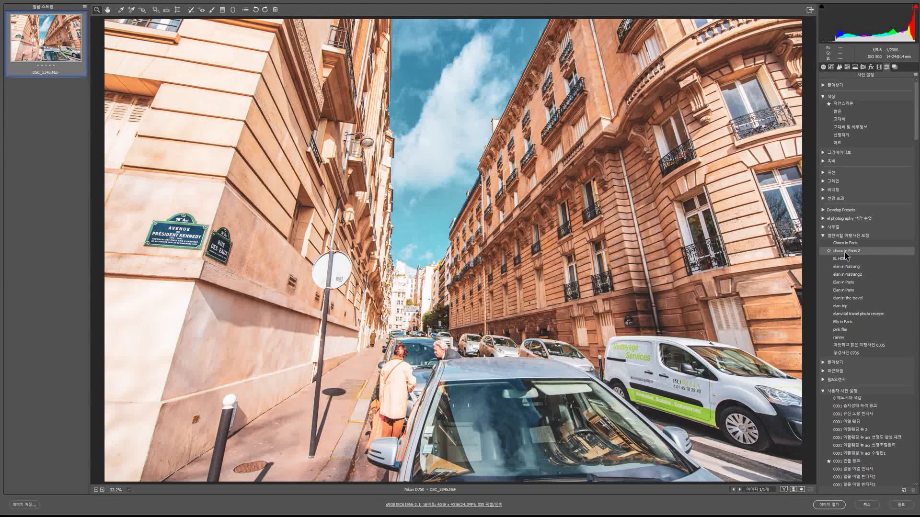
click(846, 244)
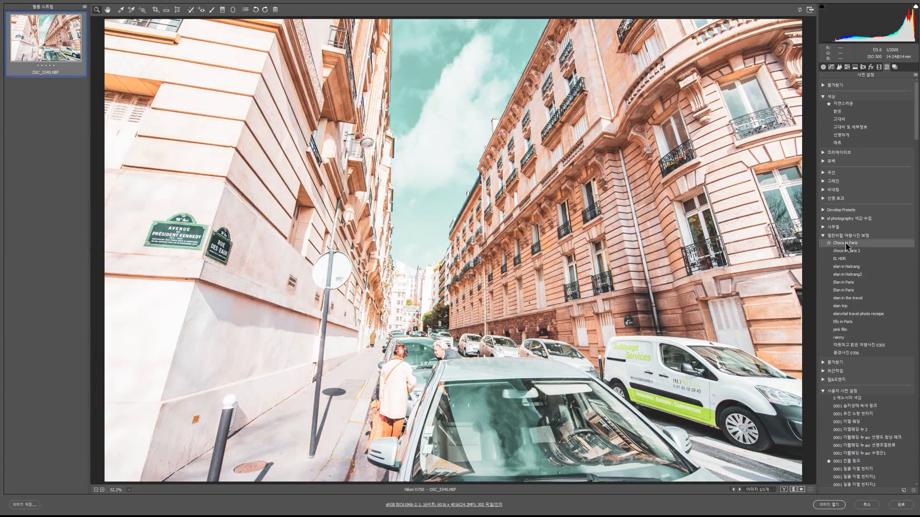
click(846, 252)
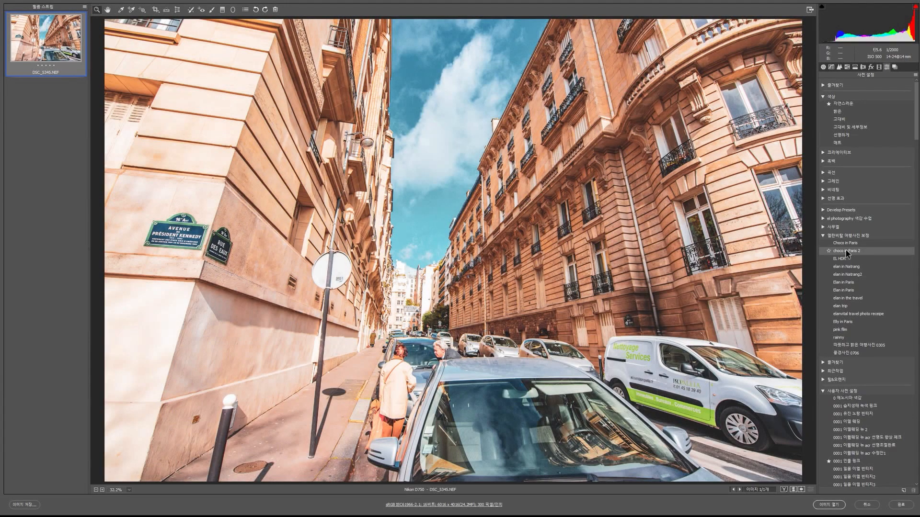
click(845, 244)
click(846, 254)
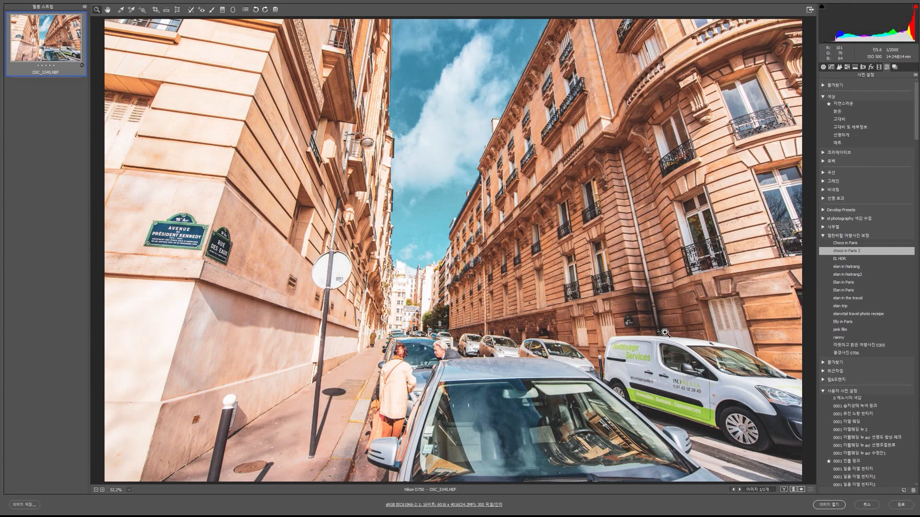
click(915, 76)
click(892, 92)
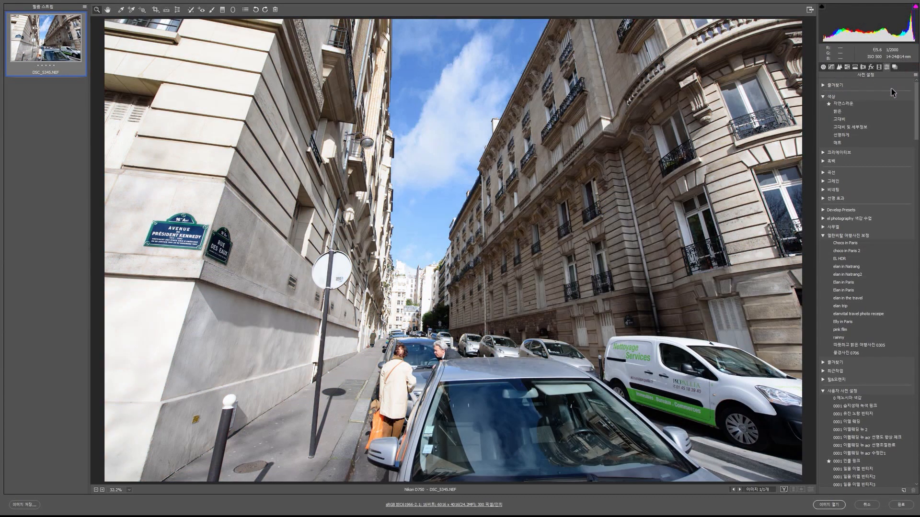
click(847, 250)
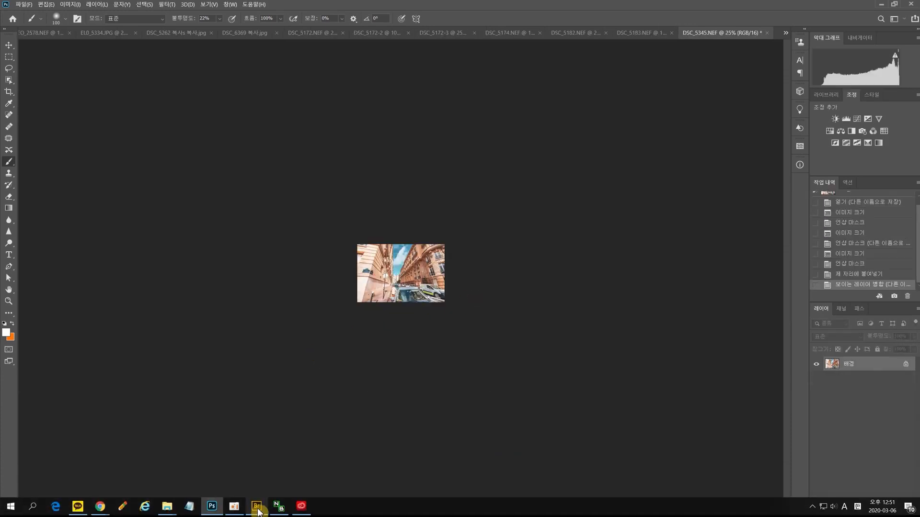
Switch to Bridge, reopen DSC_5345.NEF in Camera Raw and review its basic, tone curve and detail settings
click(256, 513)
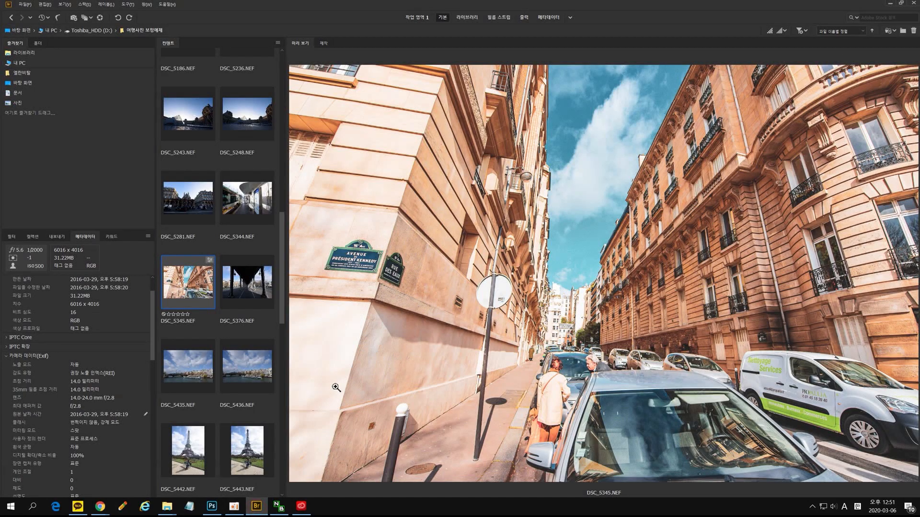
double_click(180, 287)
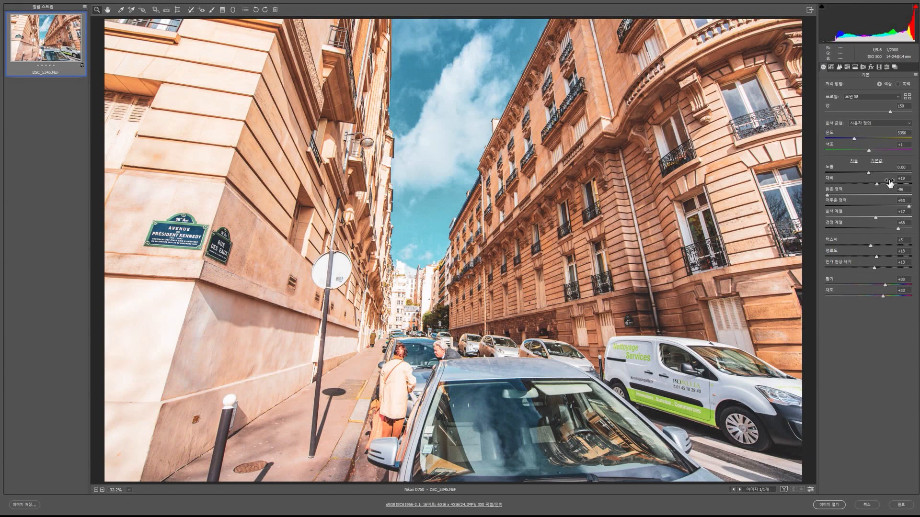
click(833, 69)
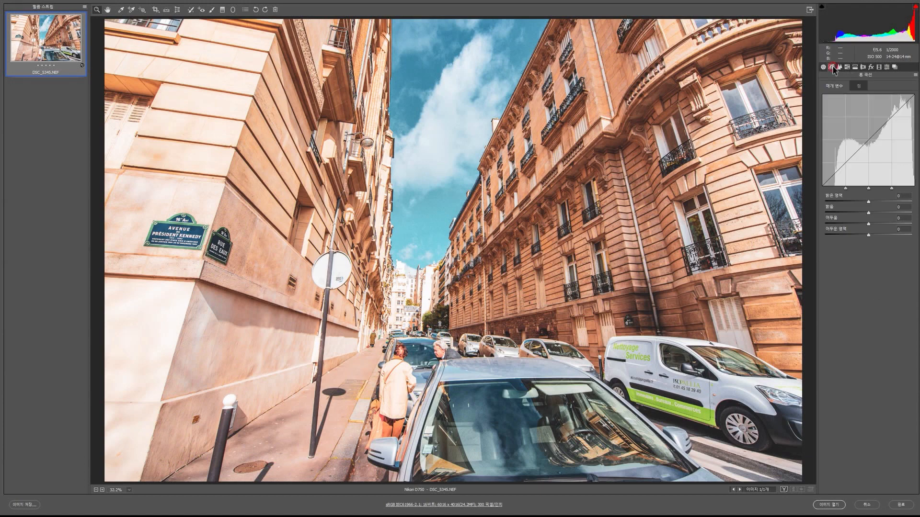
click(841, 68)
Examine the preset's HSL hue, saturation and luminance adjustments and its split toning values
click(847, 67)
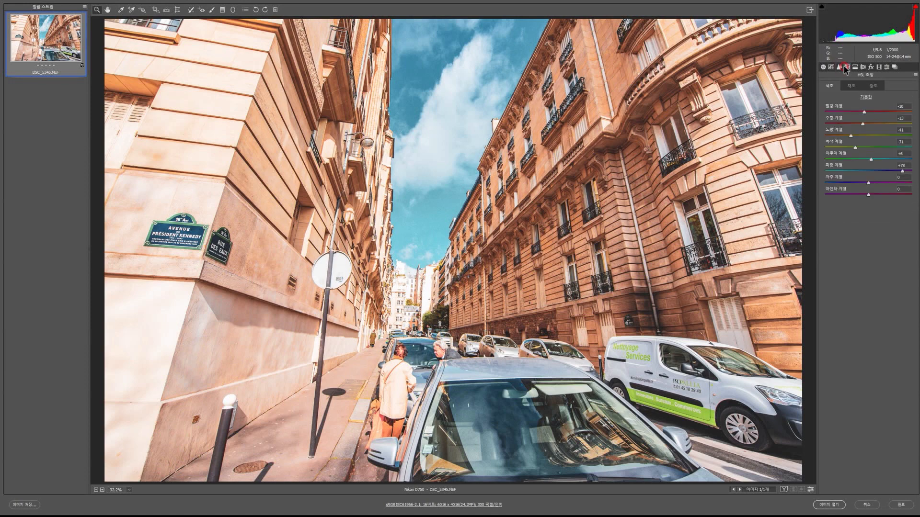
click(850, 86)
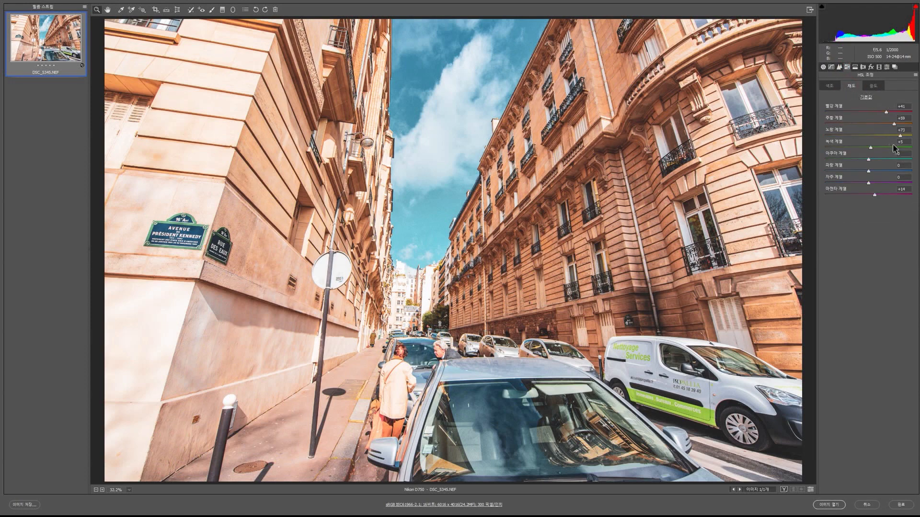
click(831, 87)
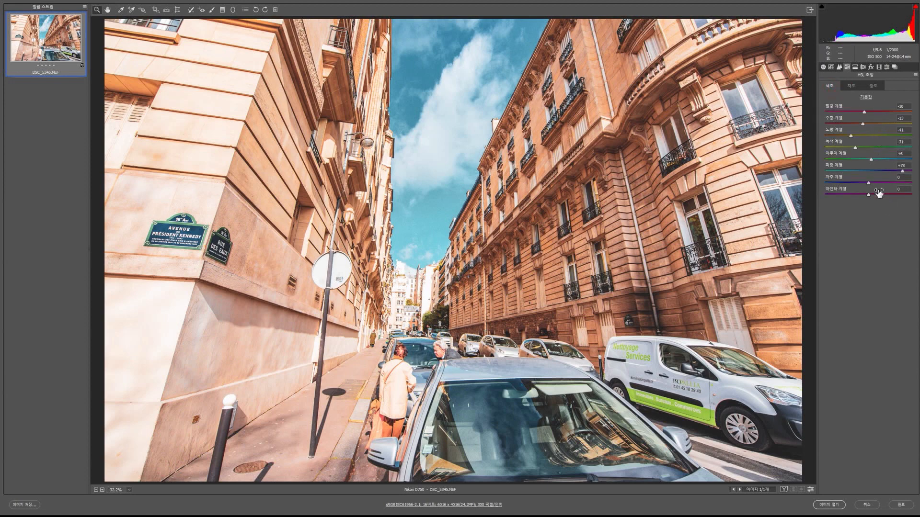
click(874, 88)
click(851, 87)
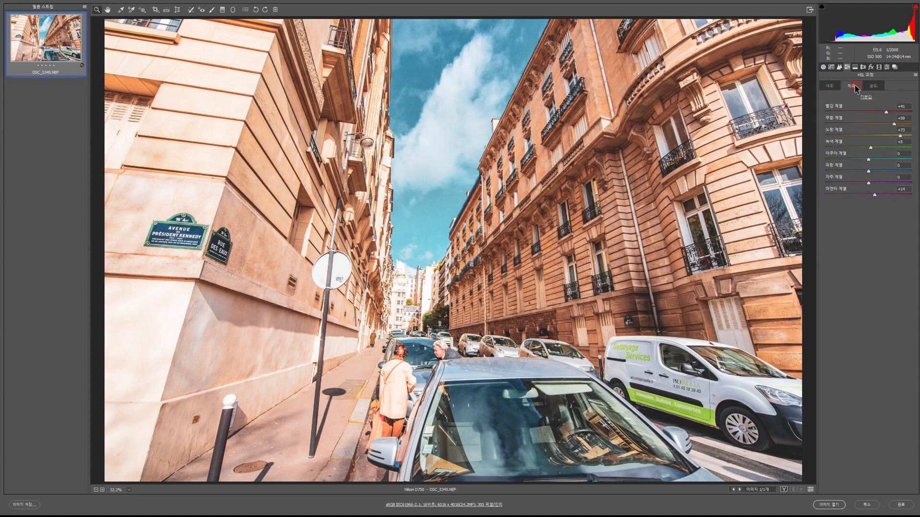
click(830, 86)
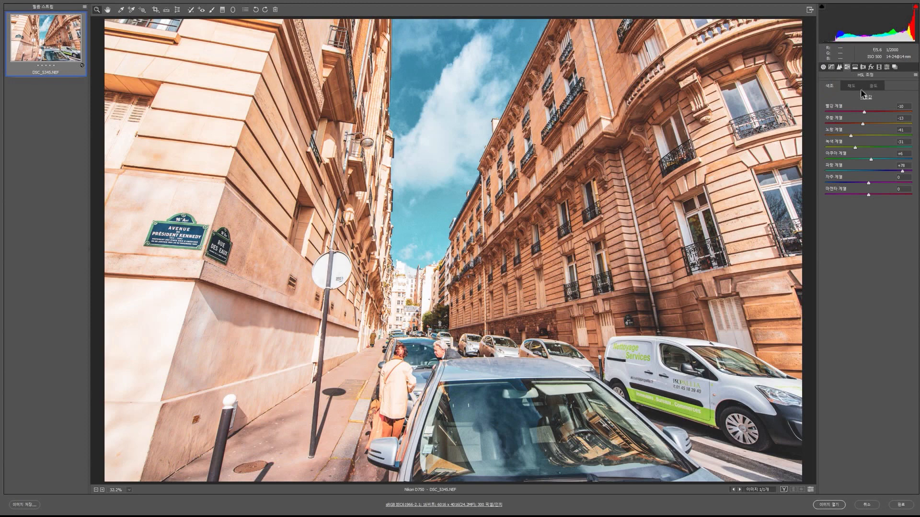
click(855, 68)
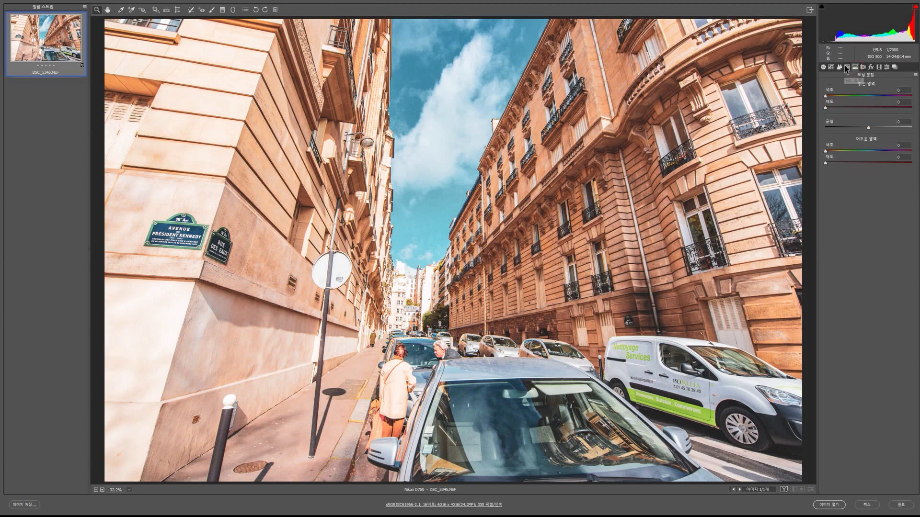
click(847, 67)
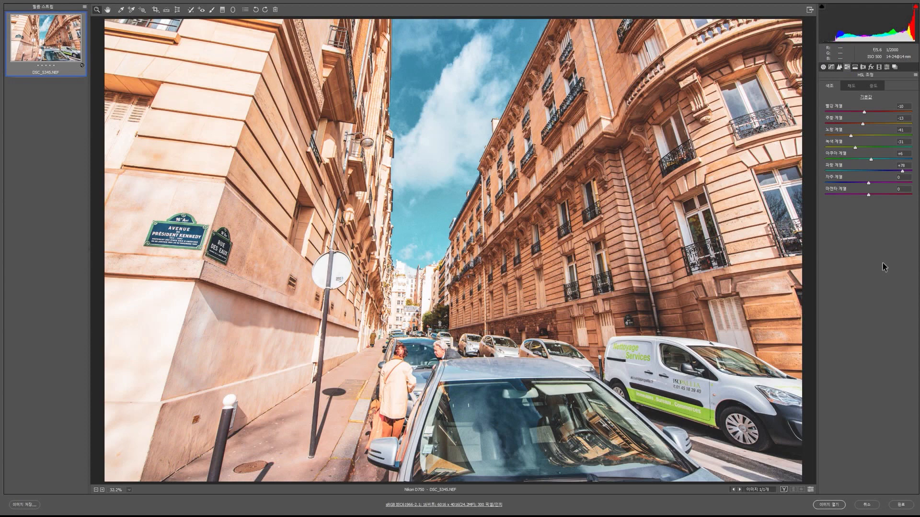
Review the split toning, lens correction, effects, calibration, preset and snapshot settings, and return to the basic adjustments
click(855, 67)
click(864, 67)
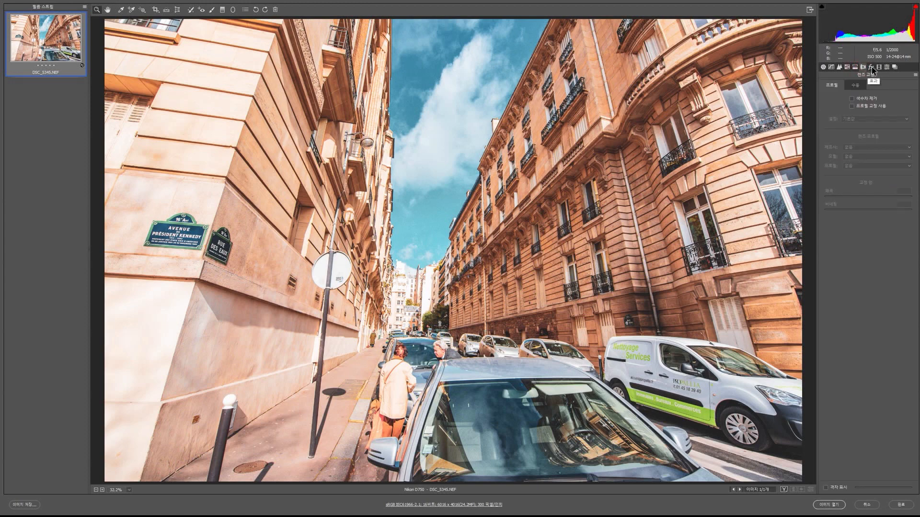
click(870, 67)
click(878, 67)
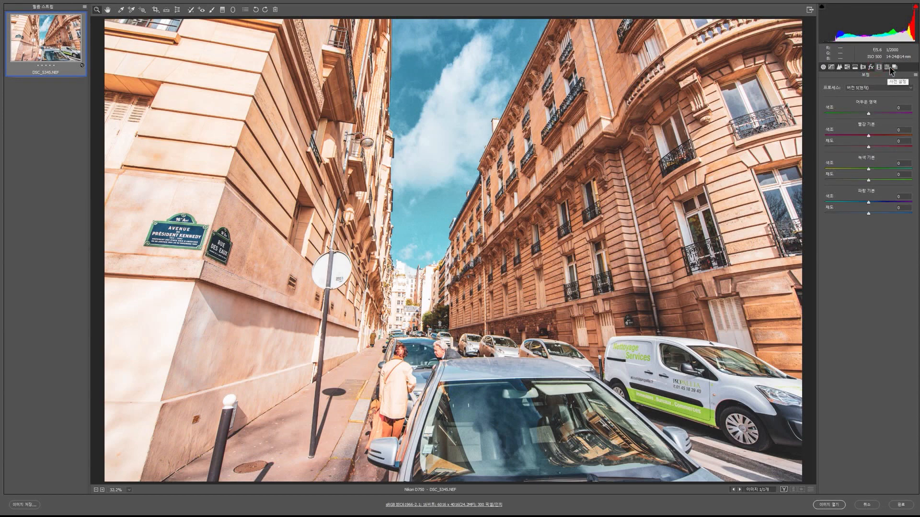
click(886, 67)
click(894, 67)
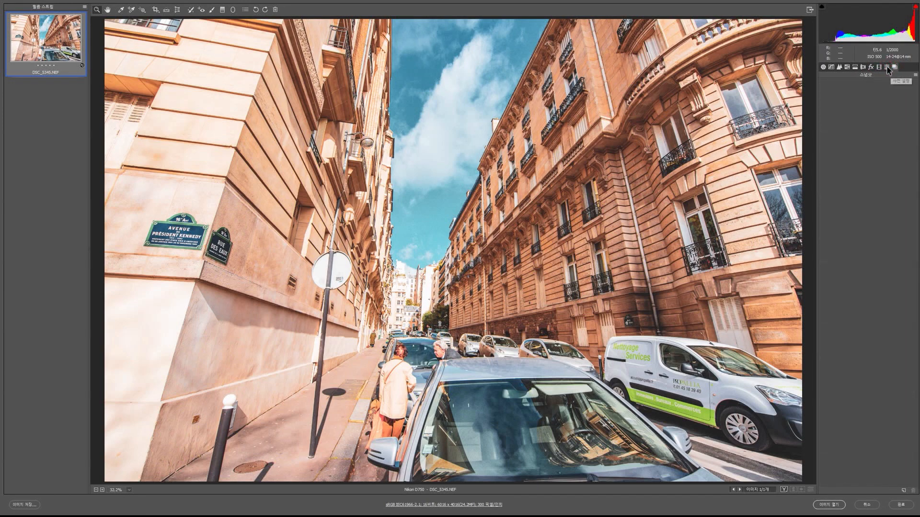
click(886, 67)
click(823, 67)
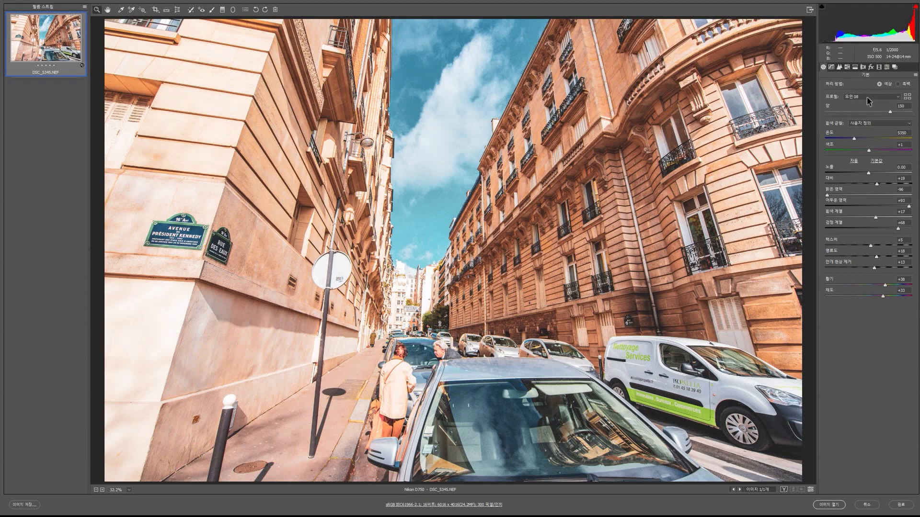
Browse the available profiles and expand the Modern group to view its thumbnails
click(907, 98)
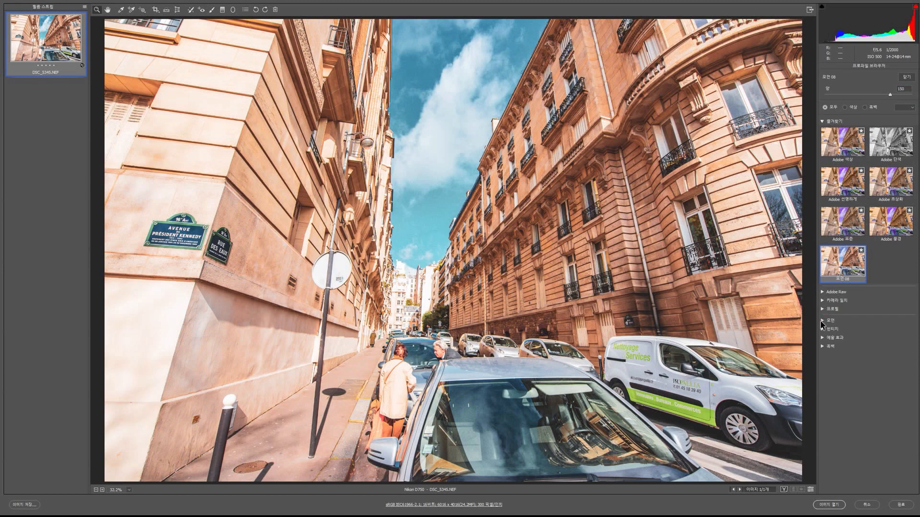
click(822, 321)
scroll(862, 373, down, 1)
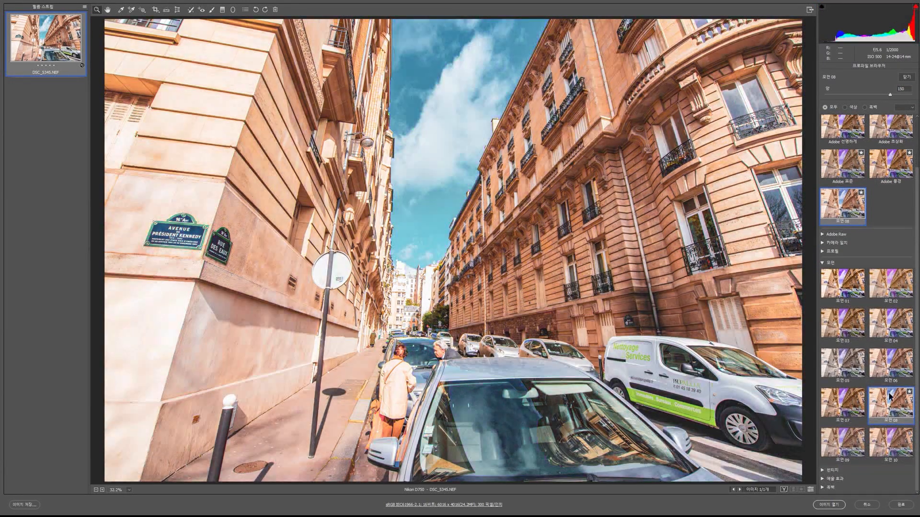